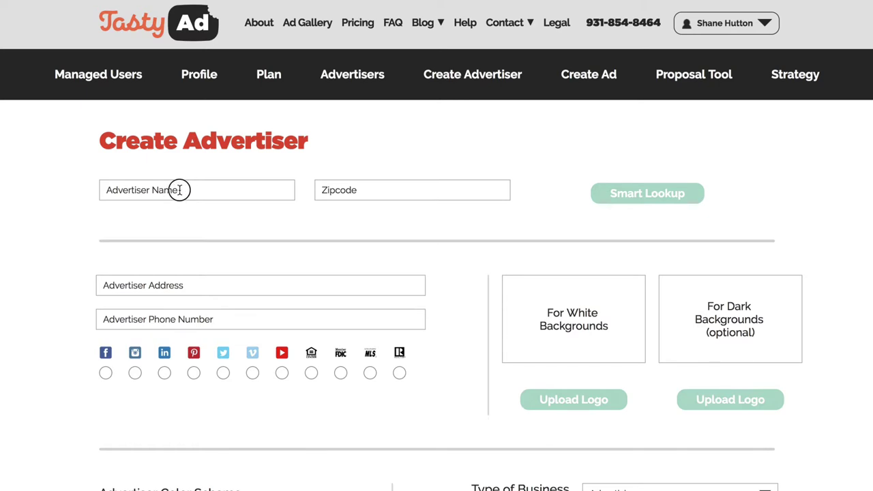
Enter Texas Spice as the advertiser name and 75202 as the zip code, and run Smart Lookup.
{"action": "left_click", "coordinate": [181, 195]}
{"action": "type", "text": "Tex"}
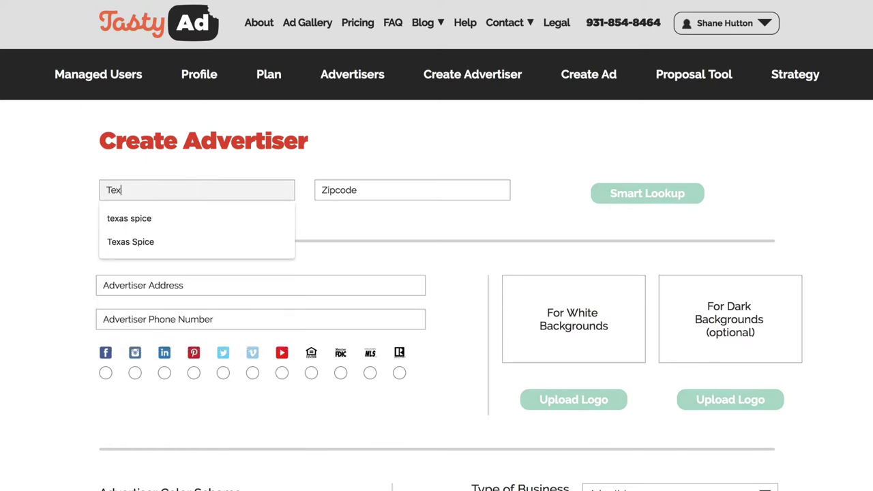
{"action": "type", "text": "as Spice"}
{"action": "key", "text": "Tab"}
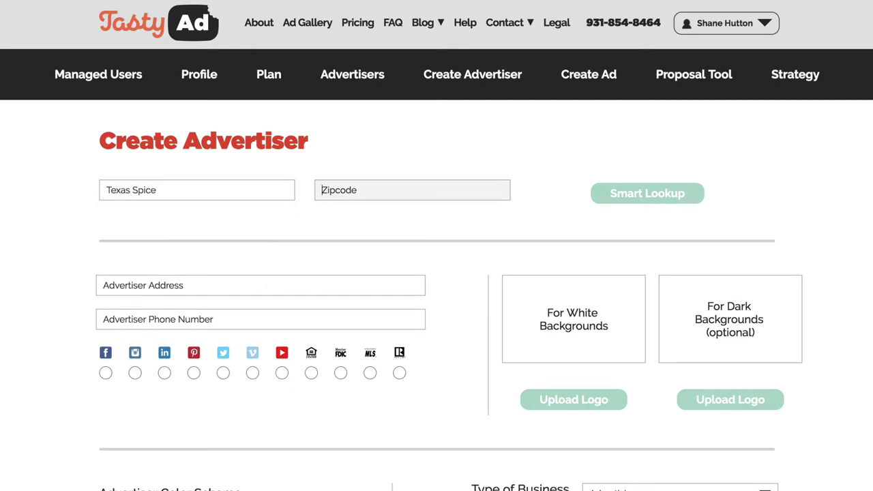
{"action": "type", "text": "75202"}
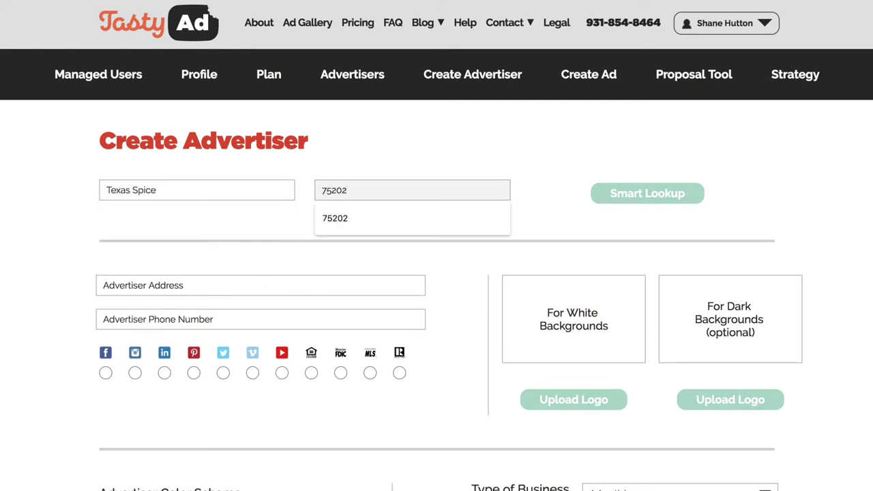
{"action": "left_click", "coordinate": [458, 142]}
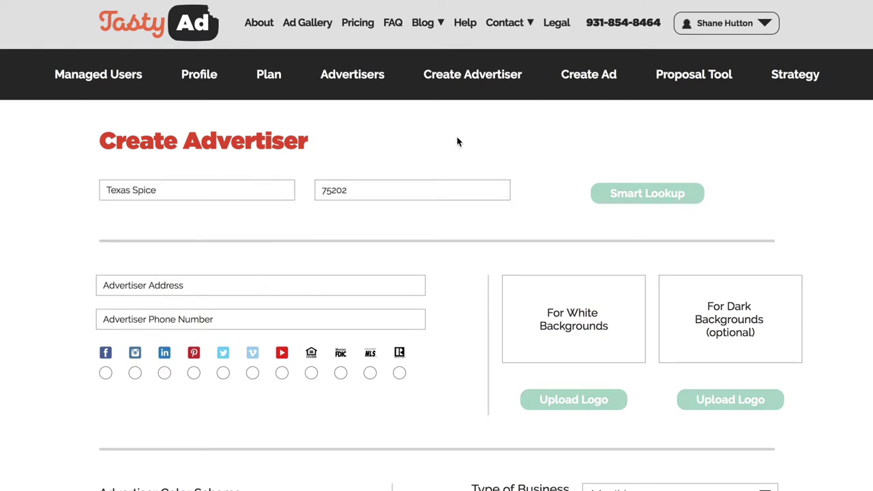
{"action": "left_click", "coordinate": [644, 197]}
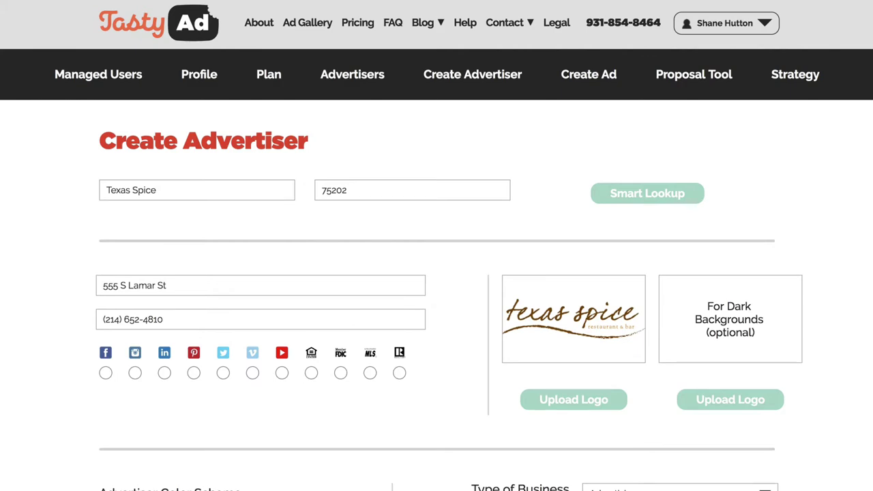
Review the address, phone number, logo and color scheme that the lookup filled into the advertiser form.
{"action": "scroll", "coordinate": [436, 245], "scroll_direction": "down", "scroll_amount": 2}
{"action": "scroll", "coordinate": [437, 273], "scroll_direction": "down", "scroll_amount": 1}
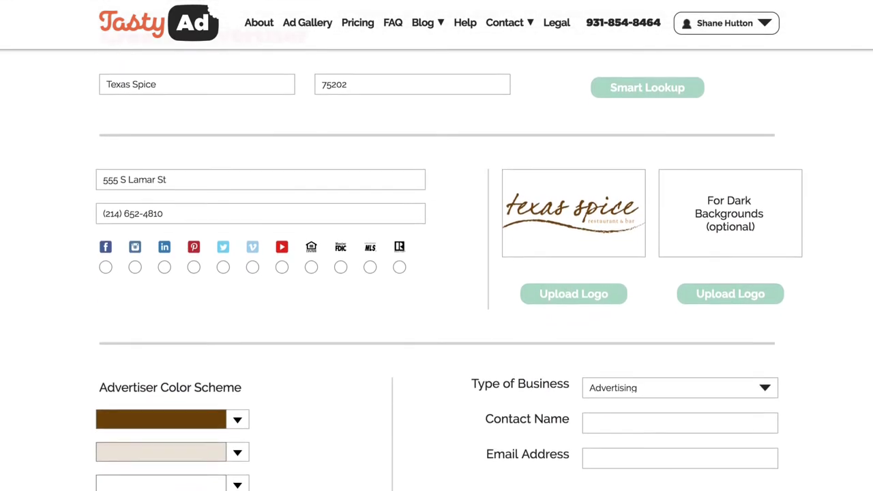
{"action": "scroll", "coordinate": [436, 273], "scroll_direction": "down", "scroll_amount": 1}
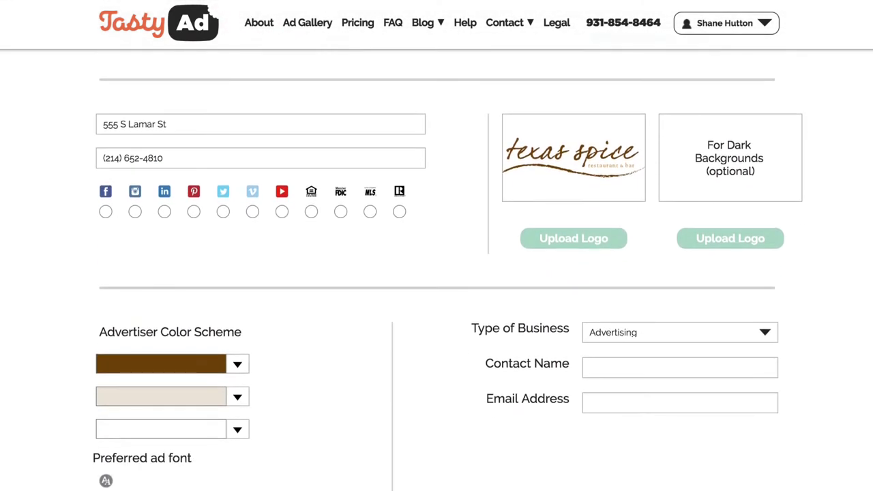
{"action": "scroll", "coordinate": [437, 273], "scroll_direction": "down", "scroll_amount": 1}
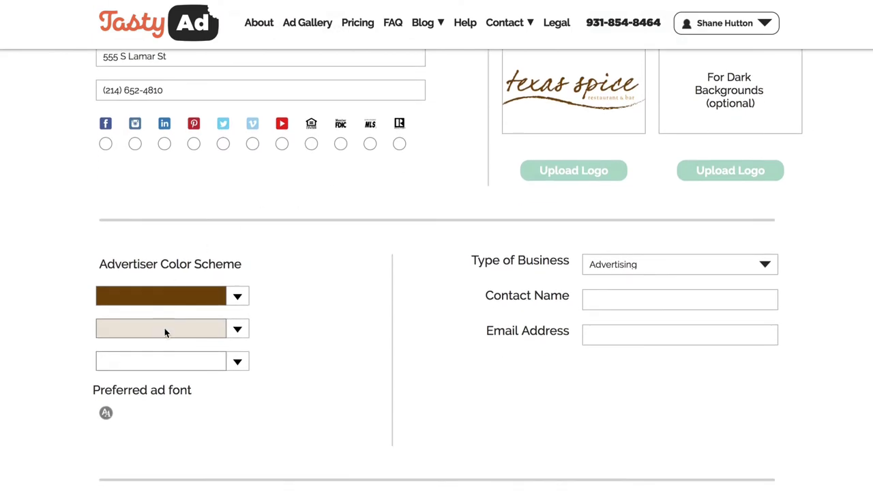
{"action": "scroll", "coordinate": [436, 273], "scroll_direction": "up", "scroll_amount": 3}
{"action": "scroll", "coordinate": [436, 273], "scroll_direction": "down", "scroll_amount": 2}
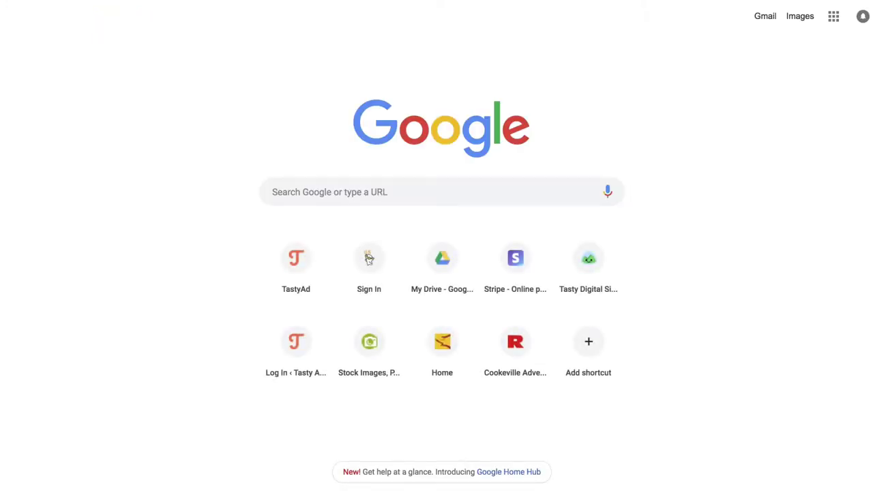
Search Google Images for "texas spice dallas" in a new browser tab.
{"action": "type", "text": "texas spi"}
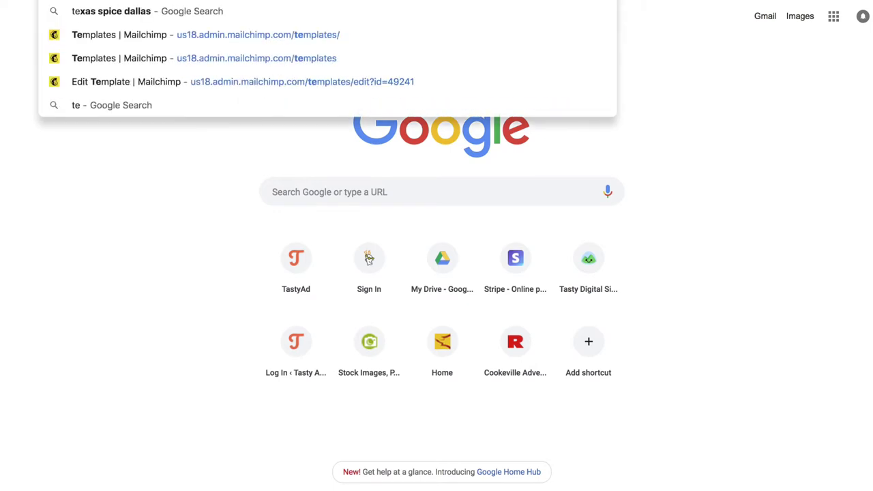
{"action": "type", "text": "ce dallas"}
{"action": "key", "text": "Return"}
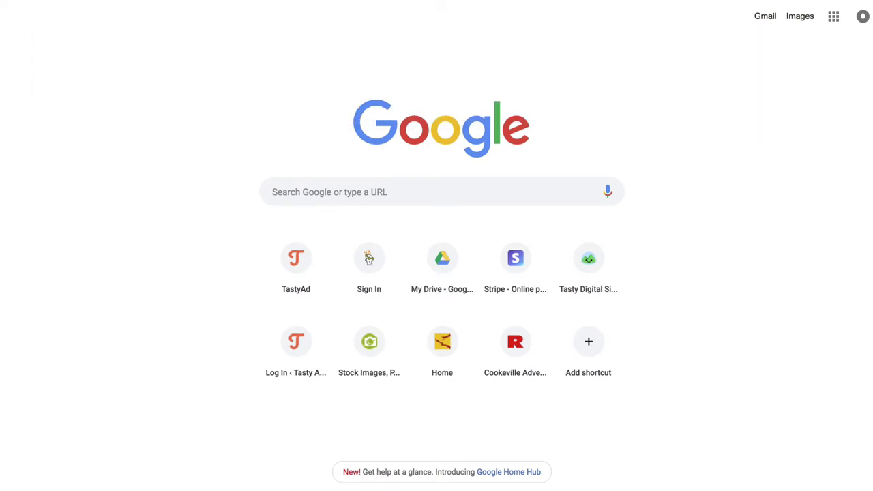
{"action": "left_click", "coordinate": [127, 62]}
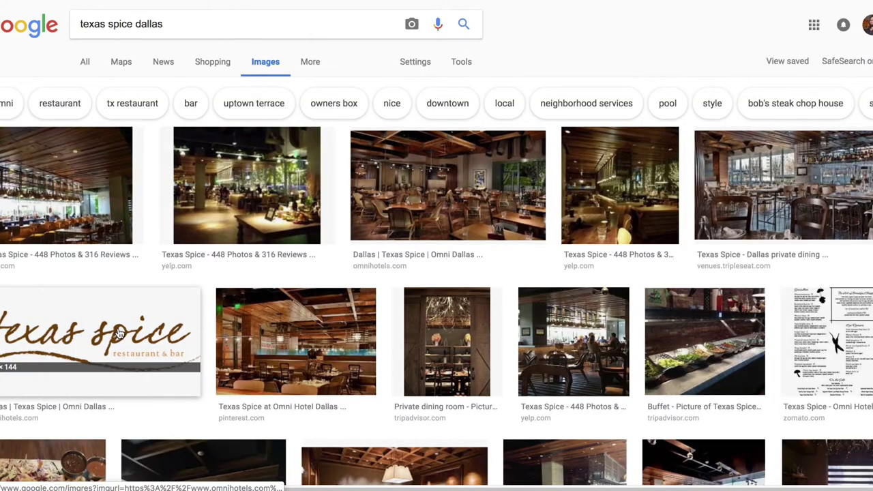
Open the Texas Spice restaurant & bar logo from the image results and save it to the Desktop as a PNG.
{"action": "left_click", "coordinate": [118, 329]}
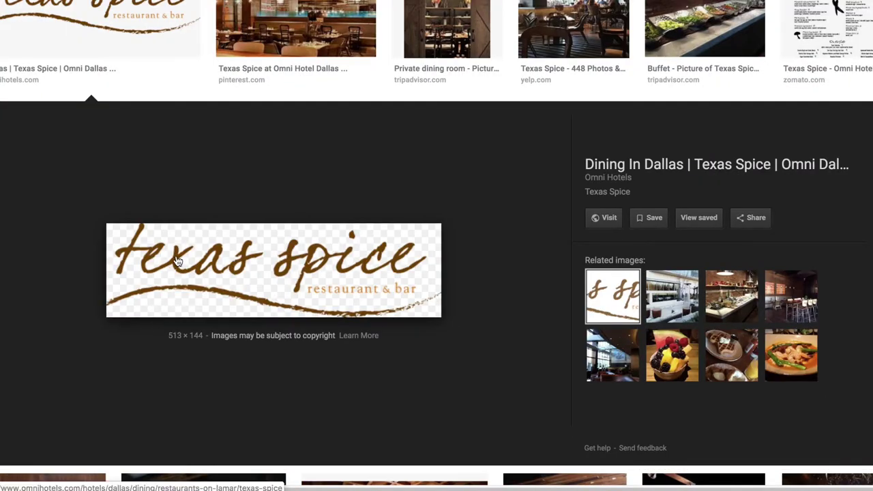
{"action": "right_click", "coordinate": [177, 256]}
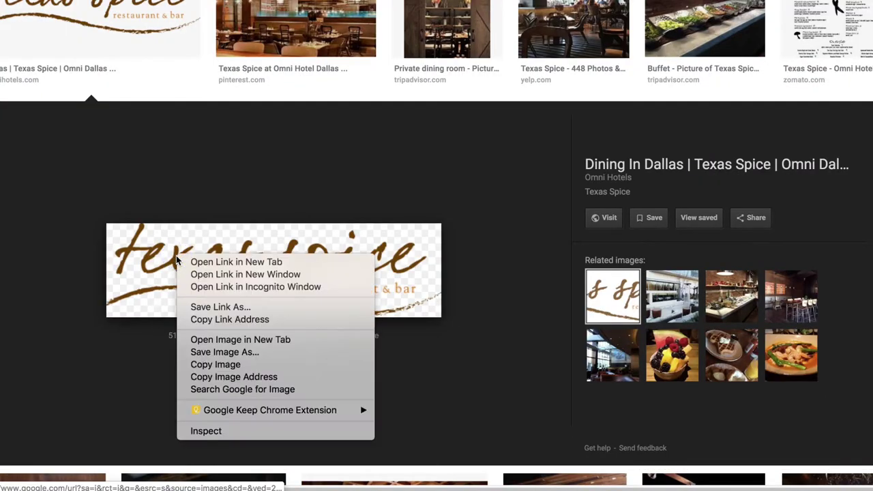
{"action": "left_click", "coordinate": [210, 352]}
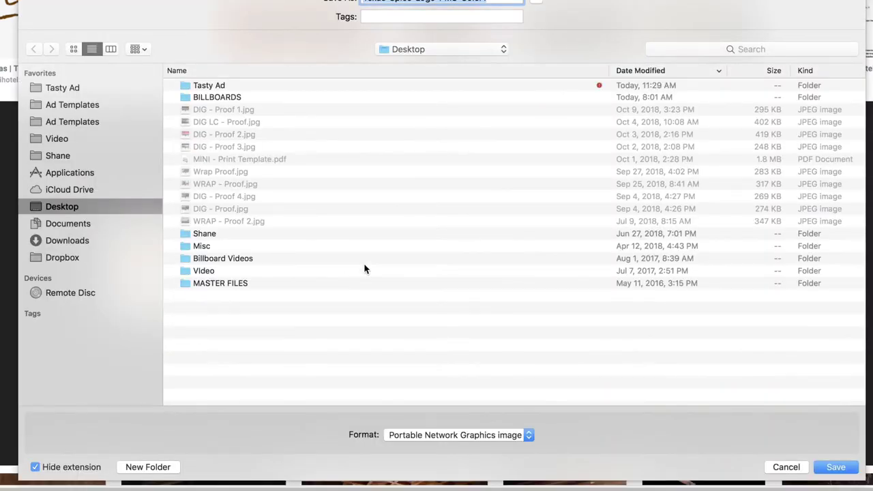
{"action": "key", "text": "Return"}
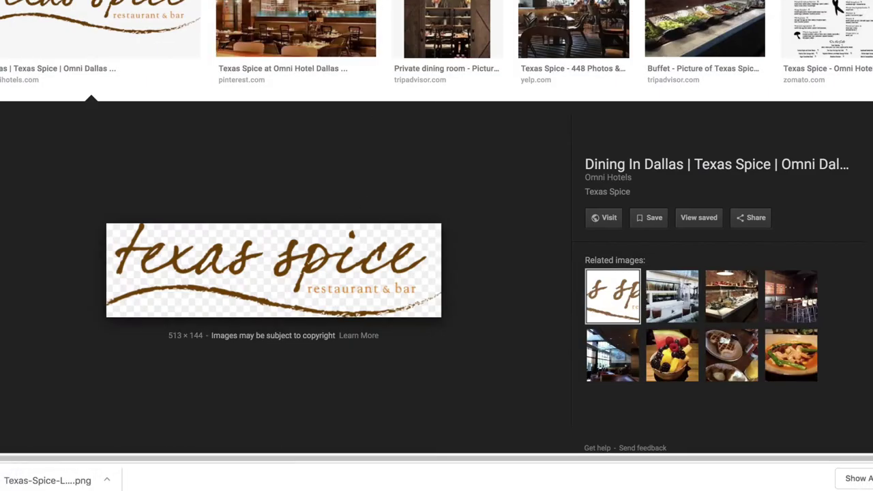
Return to the Create Advertiser form and upload Texas-Spice-Logo-PMS-Color1.png as the logo for white backgrounds.
{"action": "key", "text": "ctrl+Tab"}
{"action": "left_click", "coordinate": [564, 280]}
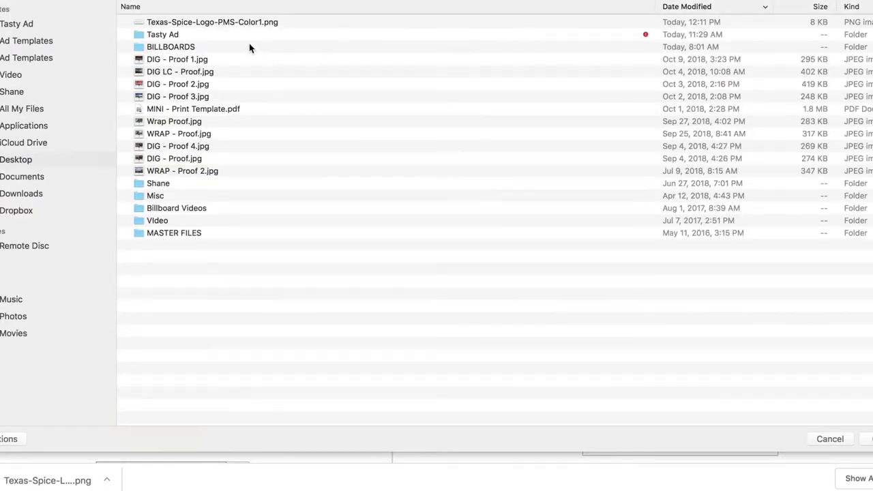
{"action": "double_click", "coordinate": [238, 21]}
Crop the uploaded logo closely around the full wordmark and the swoosh beneath it, and save the crop.
{"action": "left_click_drag", "start_coordinate": [382, 189], "coordinate": [350, 174]}
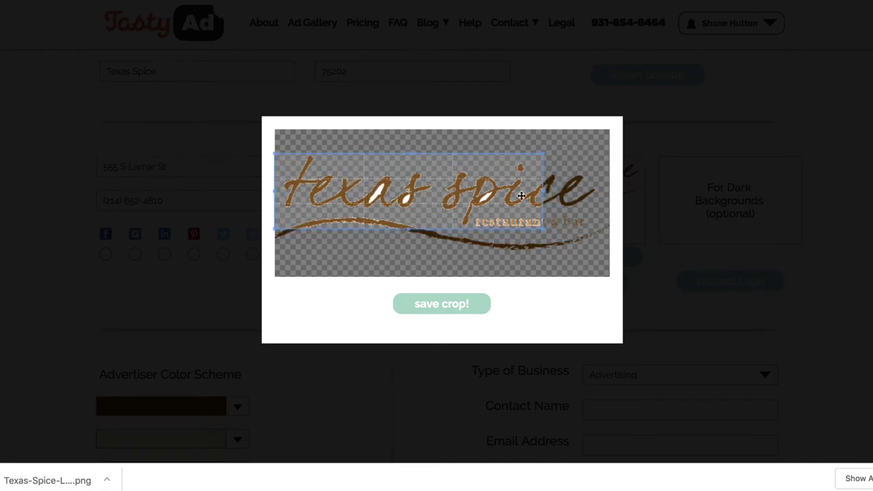
{"action": "left_click_drag", "start_coordinate": [543, 193], "coordinate": [607, 185]}
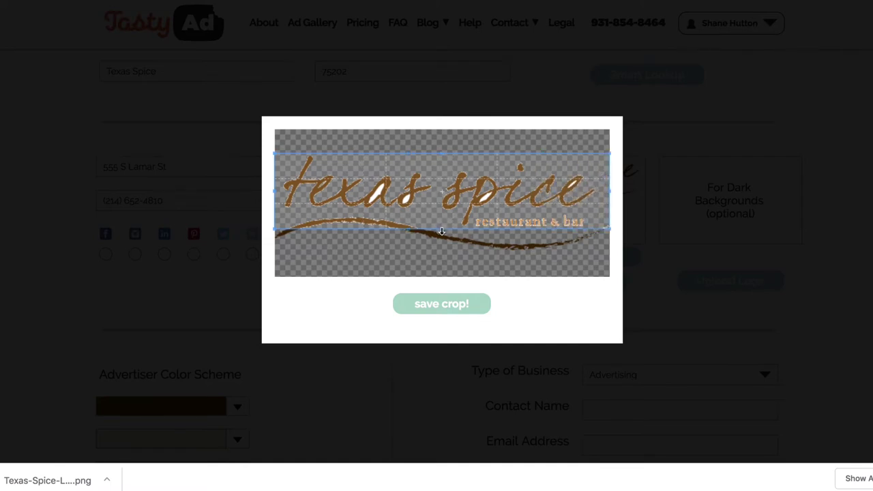
{"action": "left_click_drag", "start_coordinate": [441, 231], "coordinate": [442, 253]}
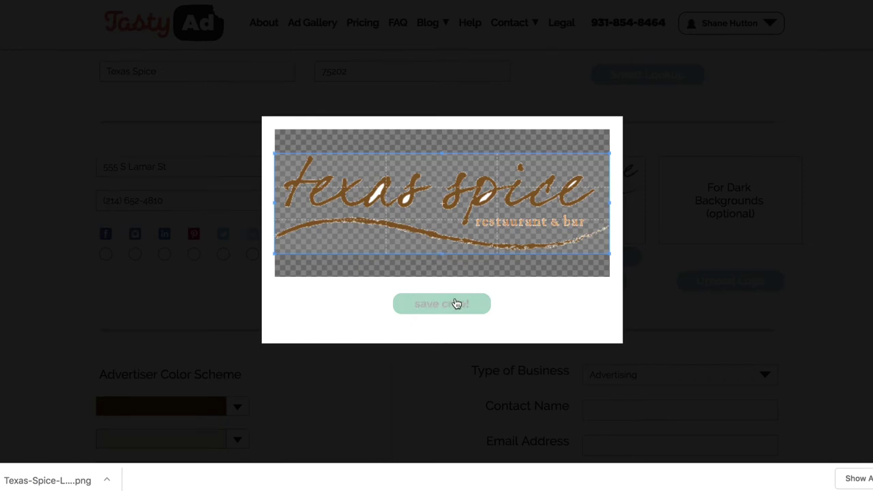
{"action": "left_click", "coordinate": [452, 308]}
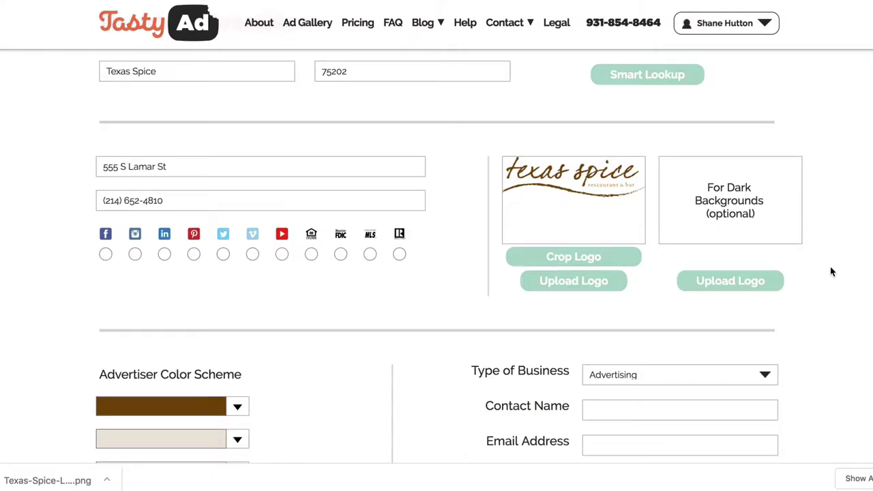
Set the advertiser's type of business to Restaurant.
{"action": "scroll", "coordinate": [437, 273], "scroll_direction": "down", "scroll_amount": 2}
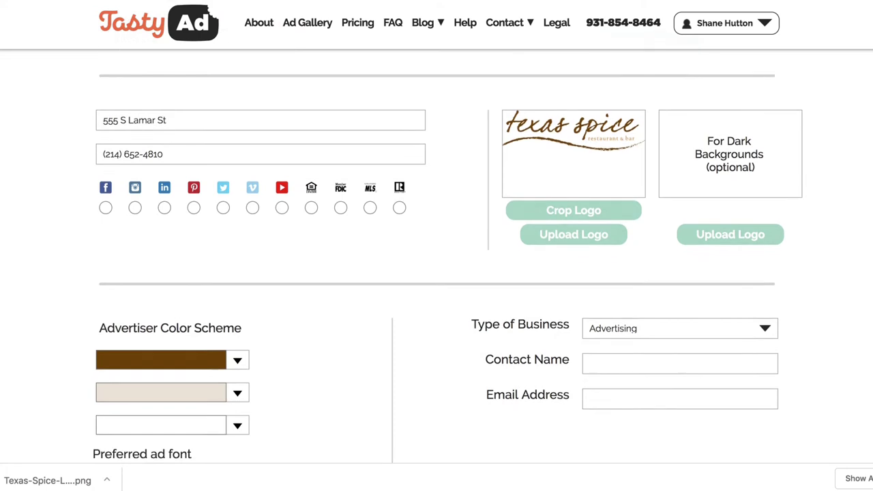
{"action": "scroll", "coordinate": [437, 273], "scroll_direction": "down", "scroll_amount": 2}
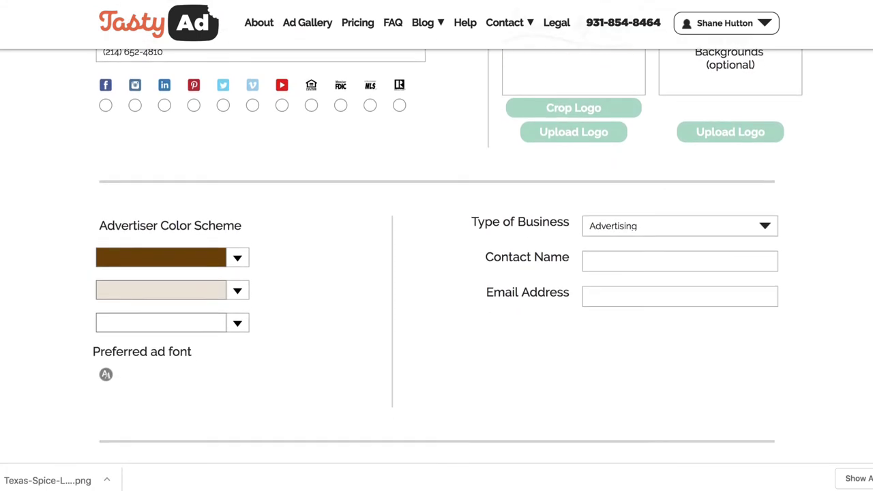
{"action": "left_click", "coordinate": [764, 225]}
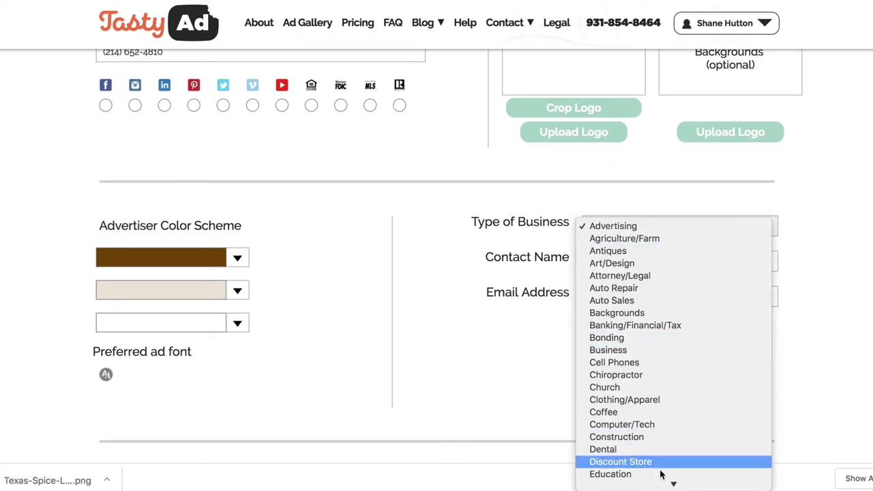
{"action": "scroll", "coordinate": [682, 471], "scroll_direction": "down", "scroll_amount": 5}
{"action": "scroll", "coordinate": [668, 470], "scroll_direction": "down", "scroll_amount": 5}
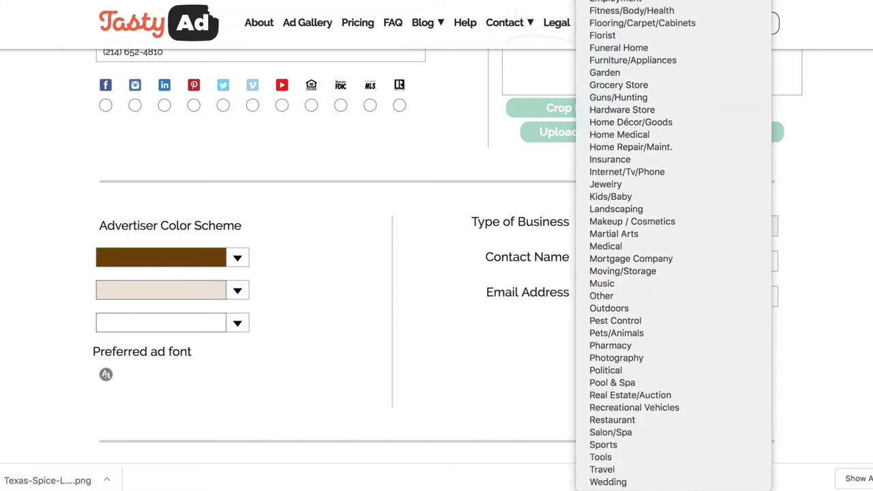
{"action": "left_click", "coordinate": [661, 419]}
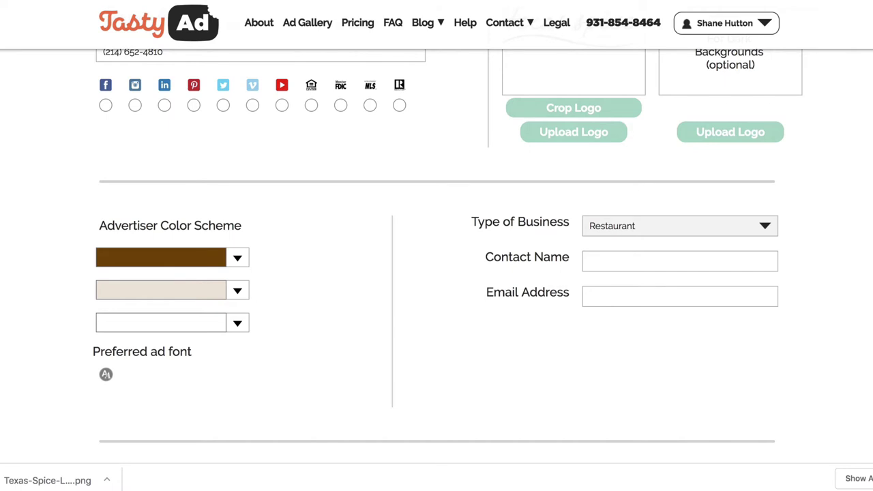
Mark Instagram among the advertiser's social media and certification icons.
{"action": "scroll", "coordinate": [437, 273], "scroll_direction": "up", "scroll_amount": 1}
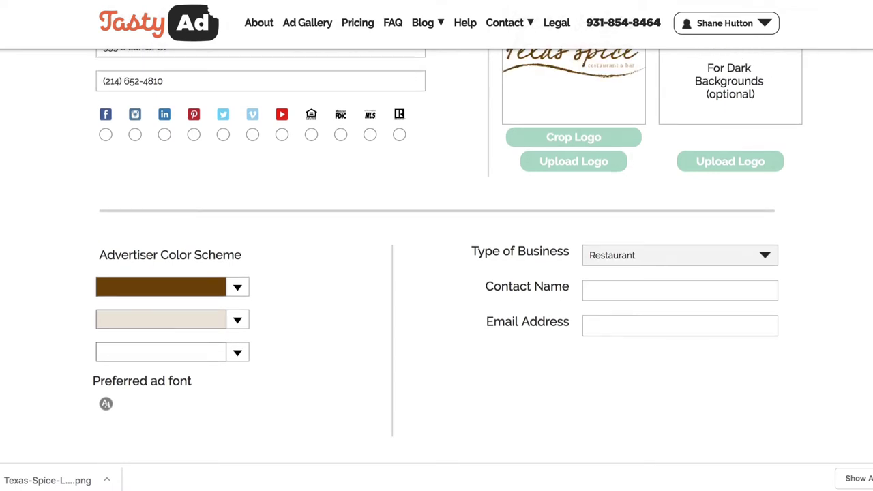
{"action": "scroll", "coordinate": [436, 273], "scroll_direction": "up", "scroll_amount": 5}
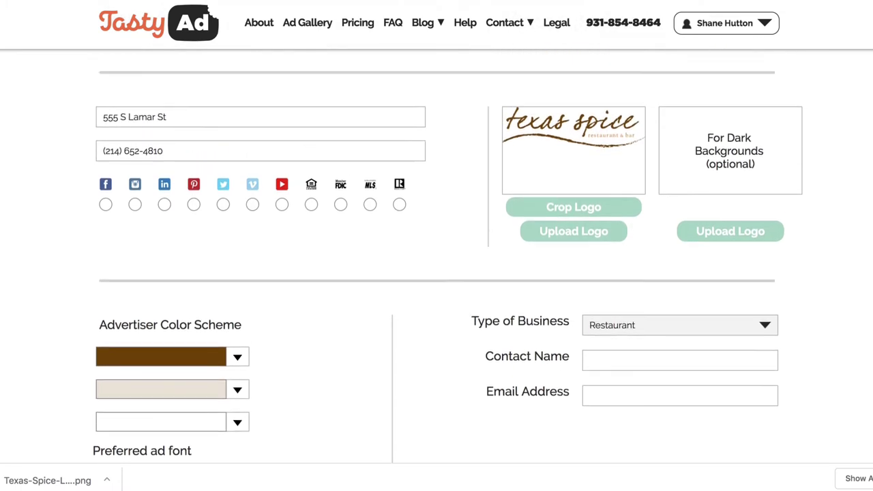
{"action": "scroll", "coordinate": [436, 273], "scroll_direction": "down", "scroll_amount": 2}
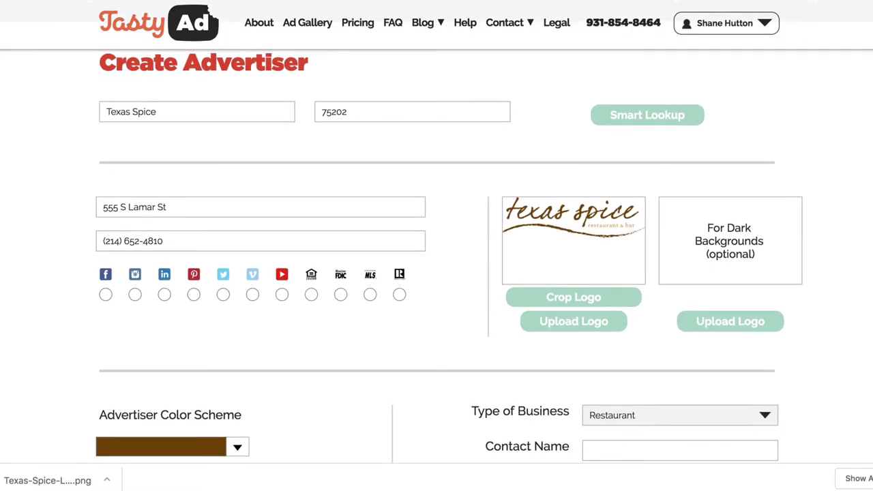
{"action": "scroll", "coordinate": [348, 272], "scroll_direction": "down", "scroll_amount": 3}
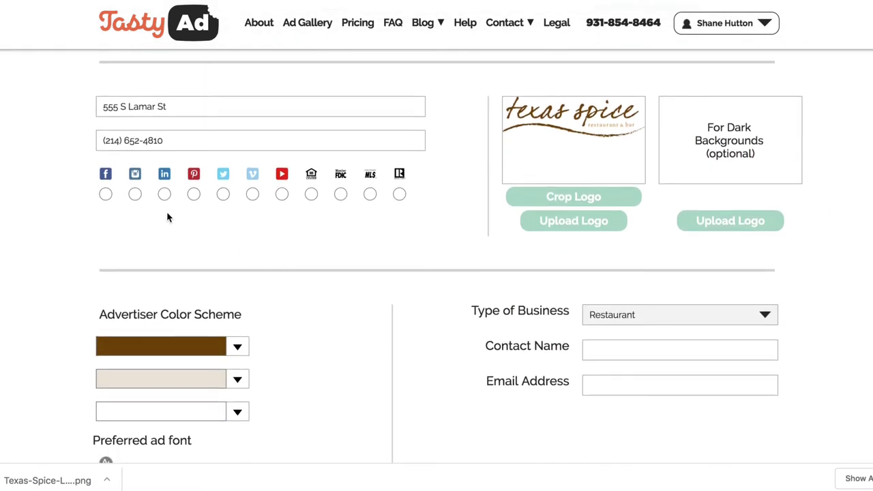
{"action": "left_click", "coordinate": [135, 195]}
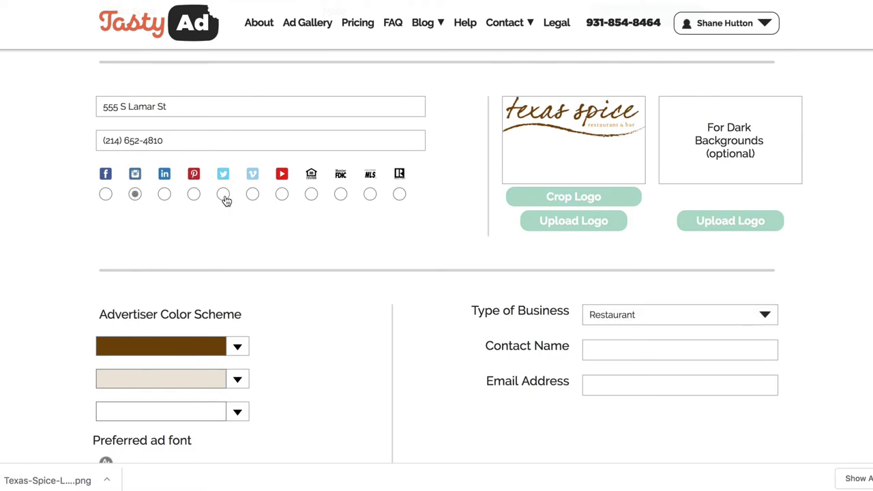
Browse the available fonts and choose the heaviest Montserrat normal style as the preferred ad font.
{"action": "scroll", "coordinate": [217, 309], "scroll_direction": "down", "scroll_amount": 3}
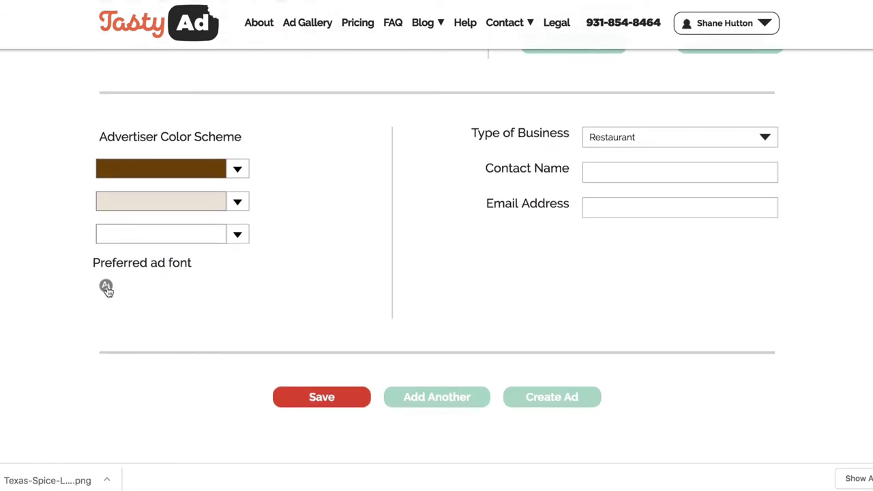
{"action": "left_click", "coordinate": [106, 287]}
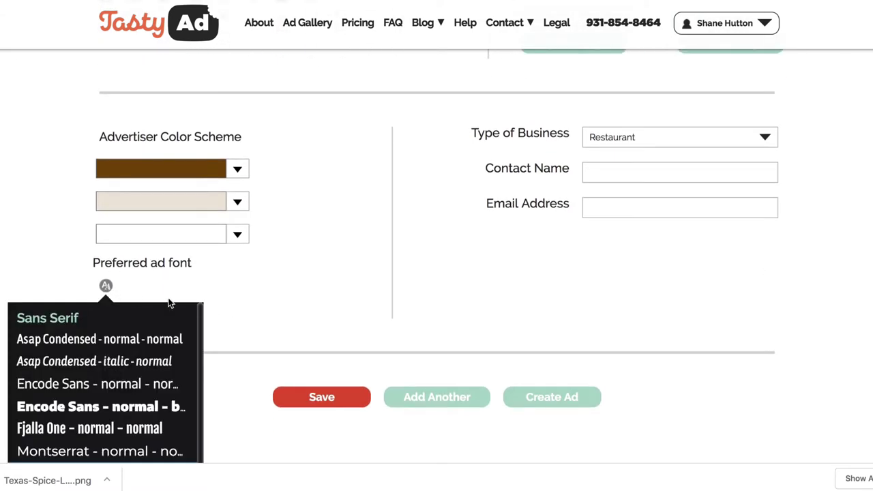
{"action": "left_click_drag", "start_coordinate": [200, 315], "coordinate": [206, 485]}
{"action": "left_click_drag", "start_coordinate": [201, 452], "coordinate": [202, 345]}
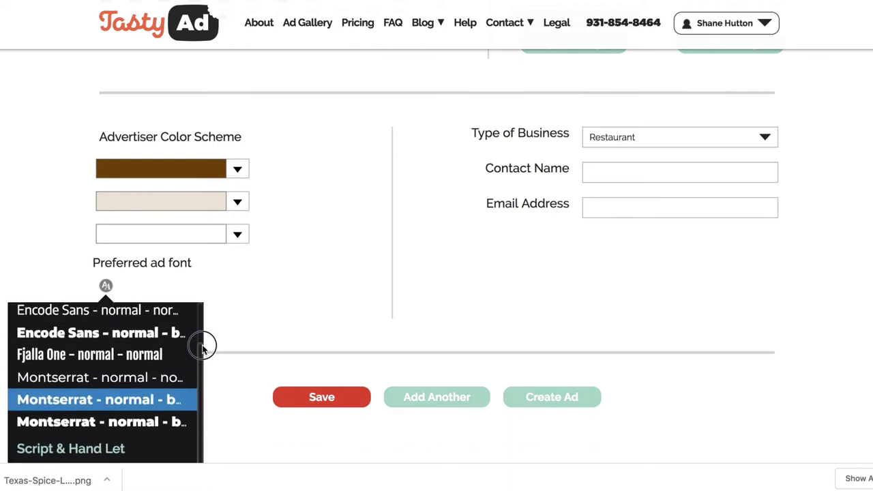
{"action": "left_click", "coordinate": [141, 425]}
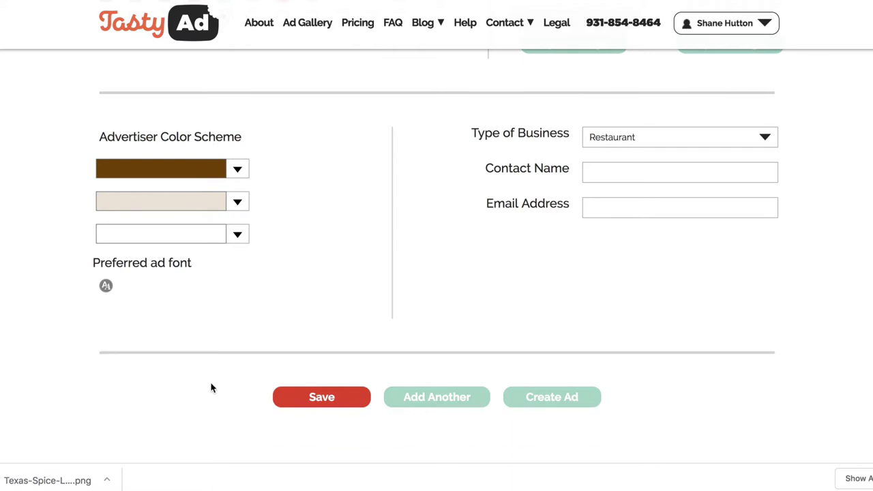
Change the advertiser's name to Texas Spice Texas so that it is unique, and save the advertiser.
{"action": "left_click", "coordinate": [317, 407]}
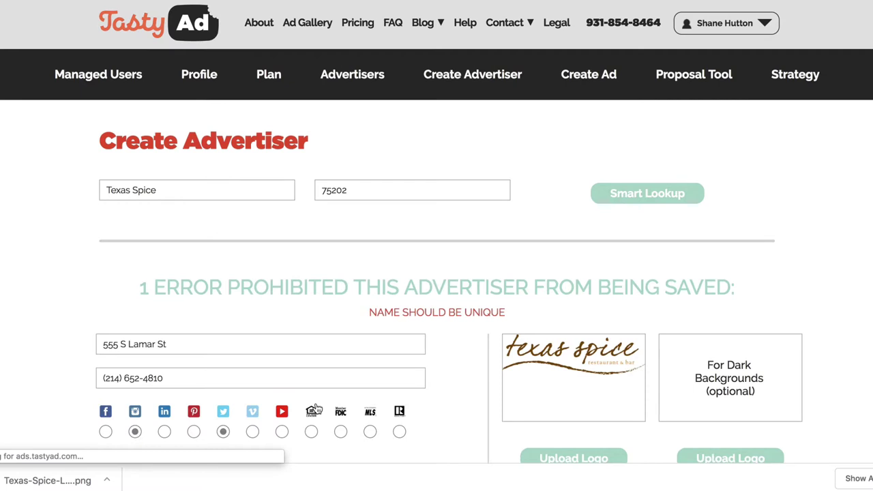
{"action": "left_click", "coordinate": [240, 197]}
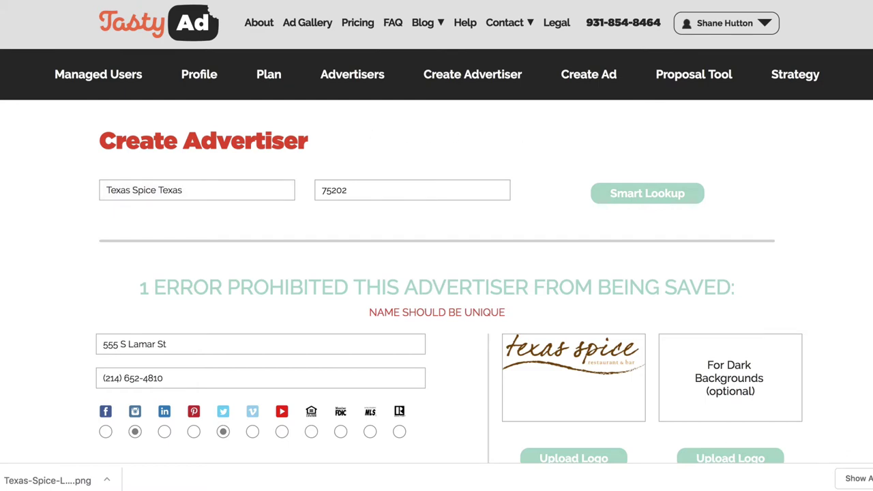
{"action": "scroll", "coordinate": [861, 119], "scroll_direction": "down", "scroll_amount": 10}
{"action": "left_click", "coordinate": [346, 279]}
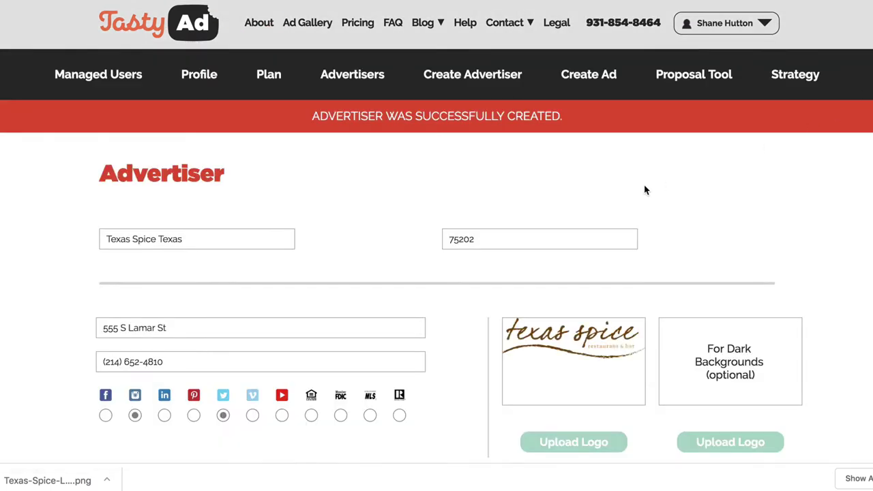
Start a new ad for the saved advertiser and choose the 400x840 digital billboard as its media format.
{"action": "scroll", "coordinate": [866, 243], "scroll_direction": "down", "scroll_amount": 10}
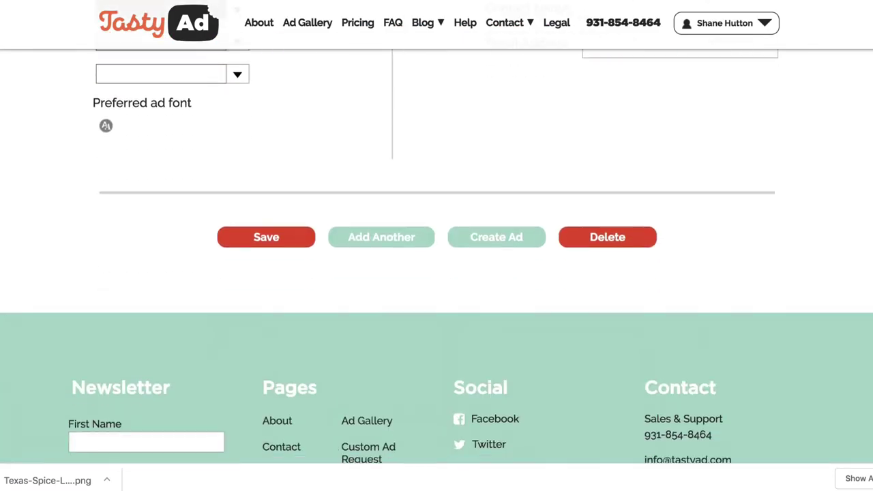
{"action": "left_click", "coordinate": [515, 247]}
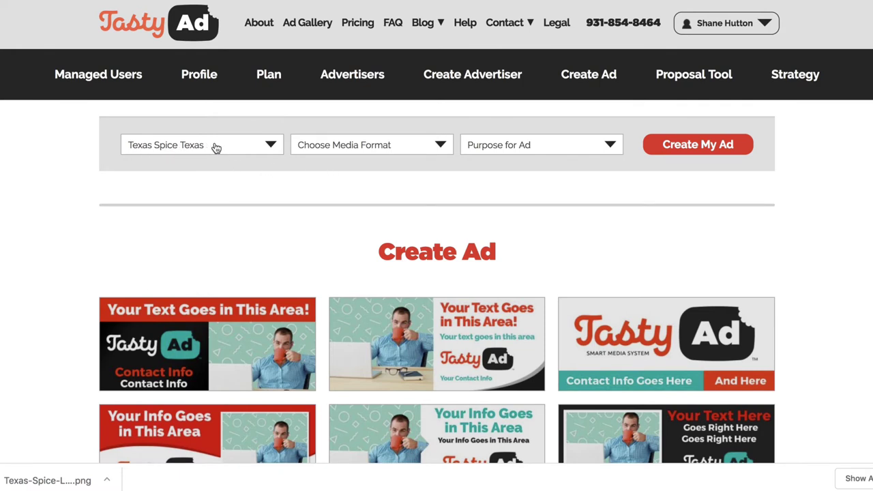
{"action": "left_click", "coordinate": [335, 148]}
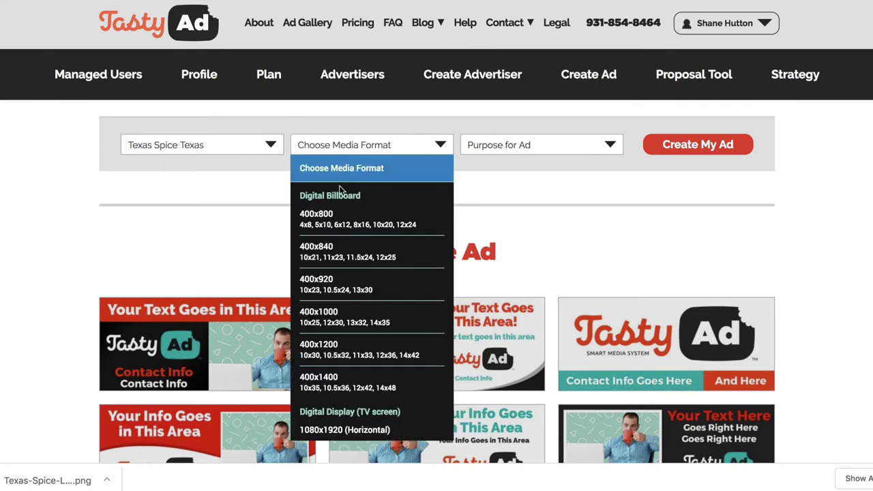
{"action": "left_click", "coordinate": [356, 256]}
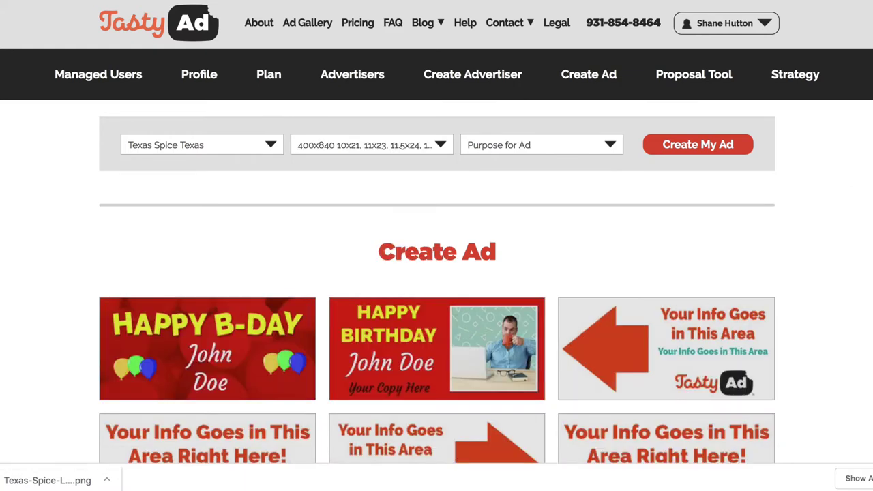
Browse the templates and create the ad from the one with a wavy-edged photo, light background and rounded contact bar with social icons.
{"action": "scroll", "coordinate": [436, 272], "scroll_direction": "down", "scroll_amount": 6}
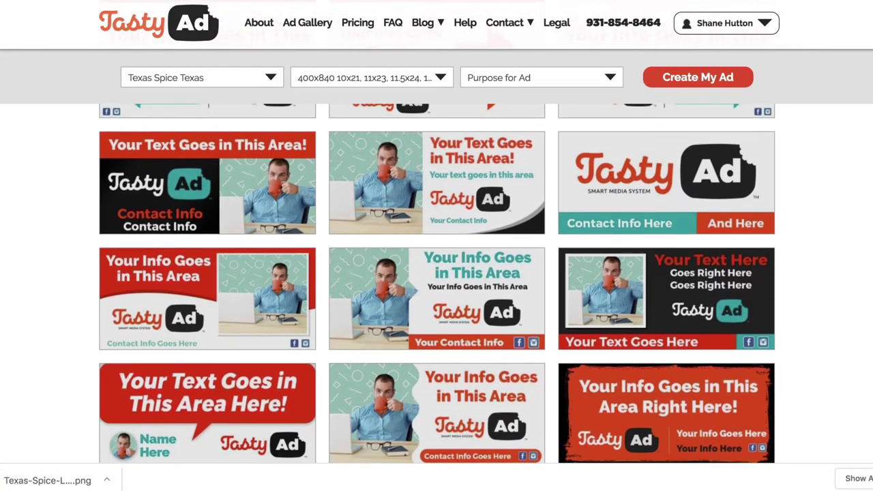
{"action": "scroll", "coordinate": [436, 273], "scroll_direction": "down", "scroll_amount": 3}
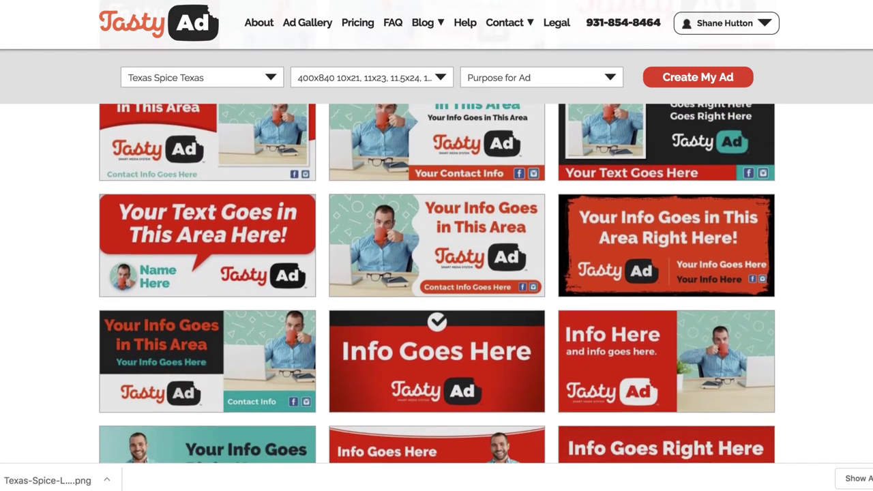
{"action": "scroll", "coordinate": [436, 273], "scroll_direction": "down", "scroll_amount": 3}
{"action": "scroll", "coordinate": [436, 273], "scroll_direction": "up", "scroll_amount": 1}
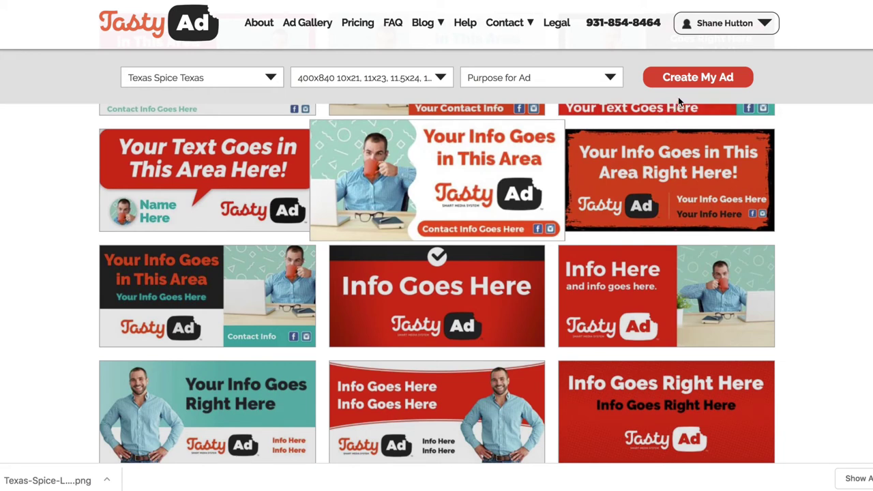
{"action": "left_click", "coordinate": [713, 78]}
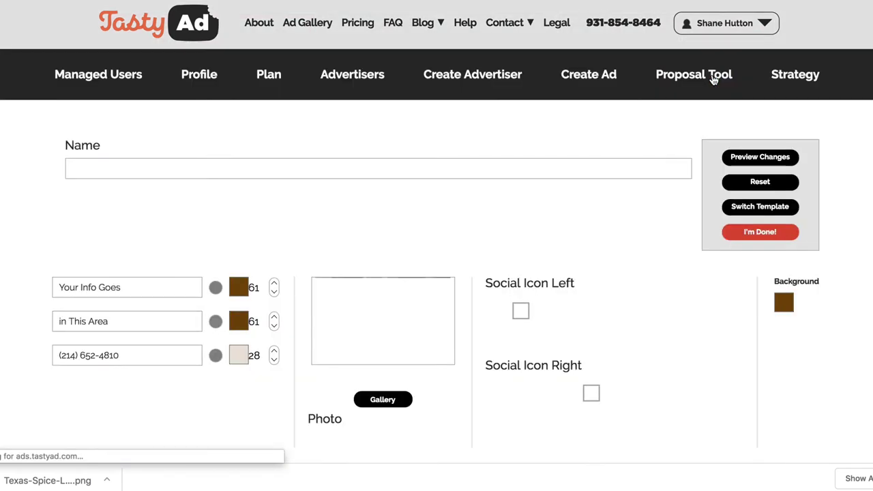
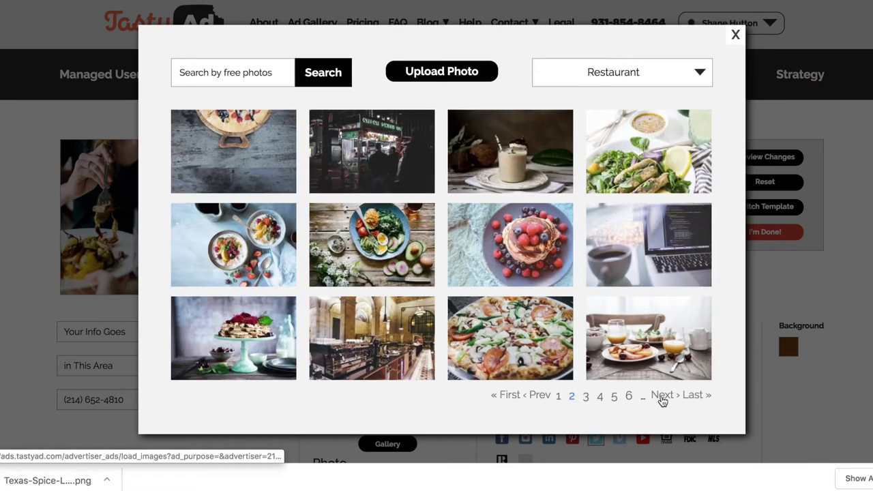
Replace the ad photo with the Restaurant gallery picture of shrimp and rice in a dark blue pot, and preview the change.
{"action": "left_click", "coordinate": [586, 397]}
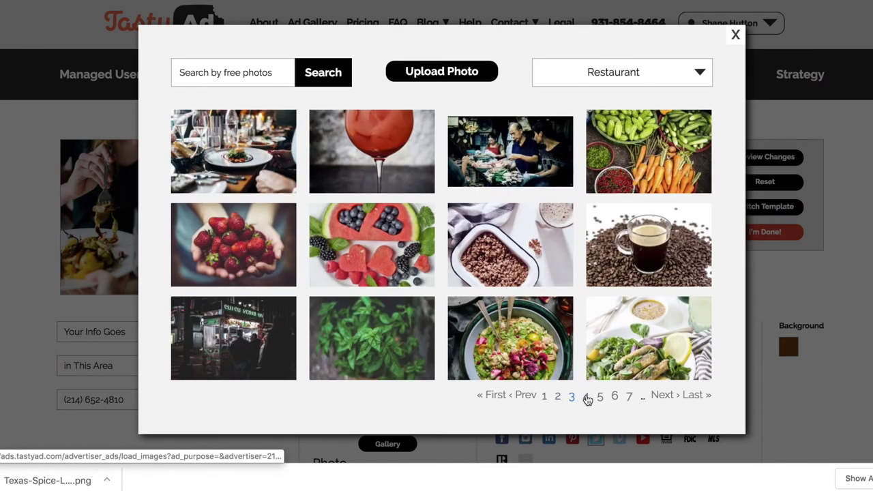
{"action": "left_click", "coordinate": [602, 396]}
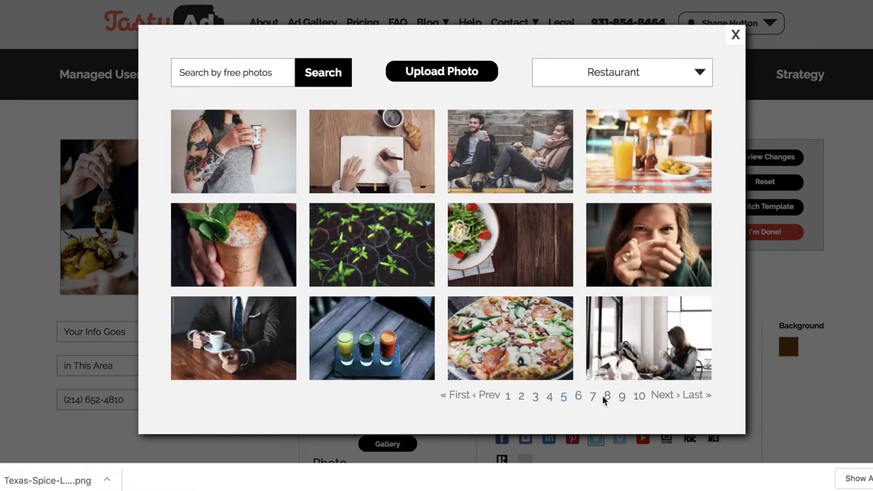
{"action": "left_click", "coordinate": [608, 396]}
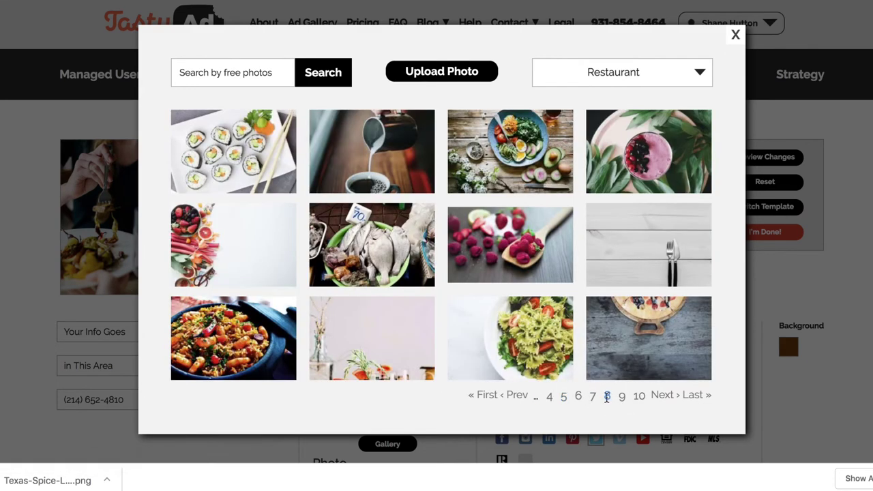
{"action": "left_click", "coordinate": [247, 353]}
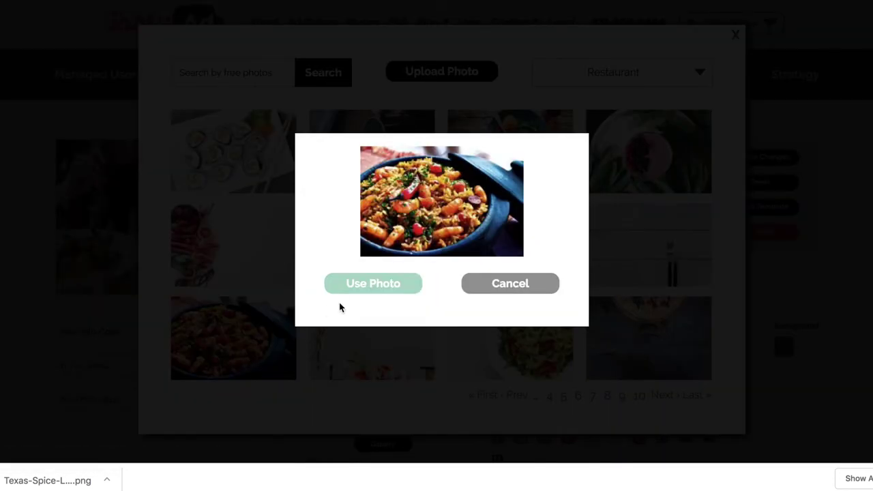
{"action": "left_click", "coordinate": [380, 290]}
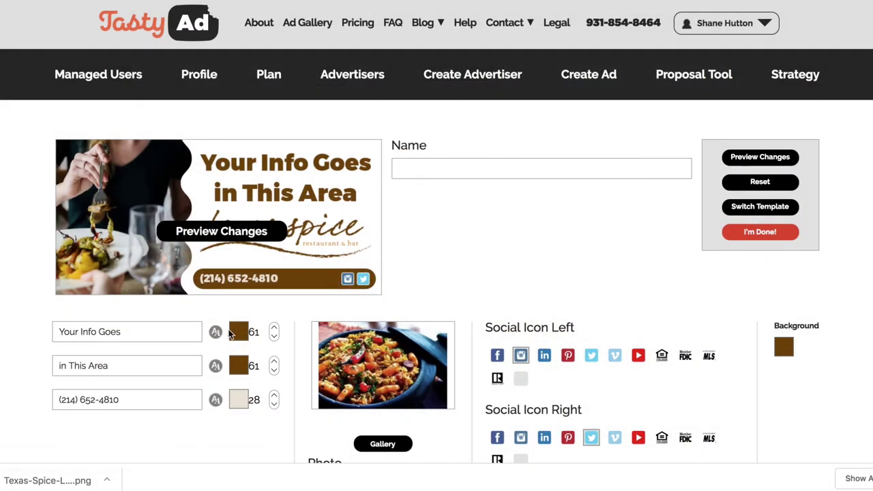
{"action": "left_click", "coordinate": [230, 234]}
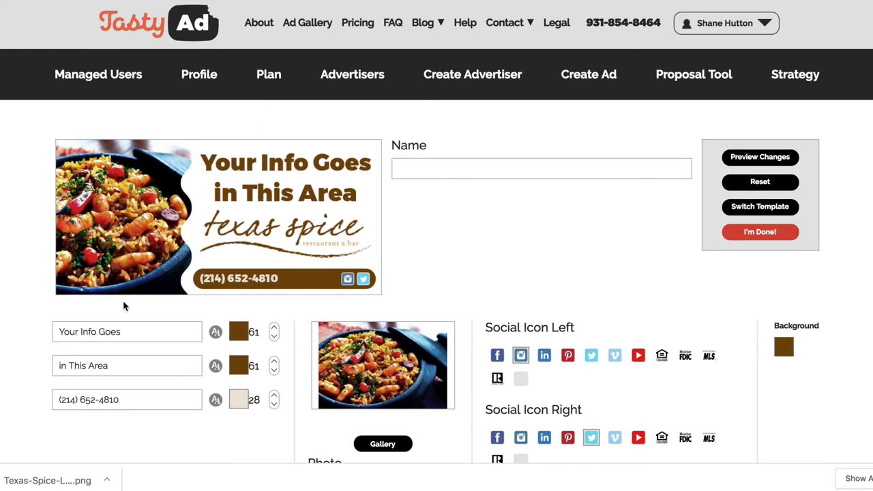
Replace the two headline lines of the ad with "New Shrimp" and "Dishes!".
{"action": "triple_click", "coordinate": [132, 335]}
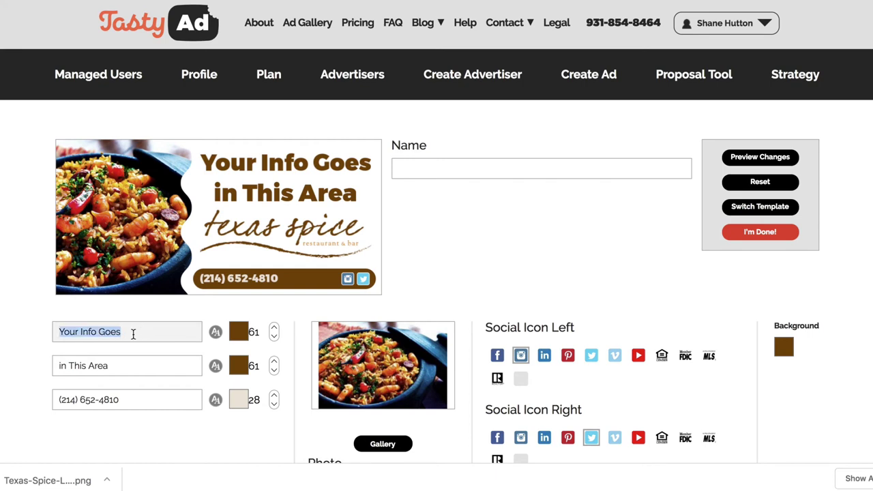
{"action": "type", "text": "New S"}
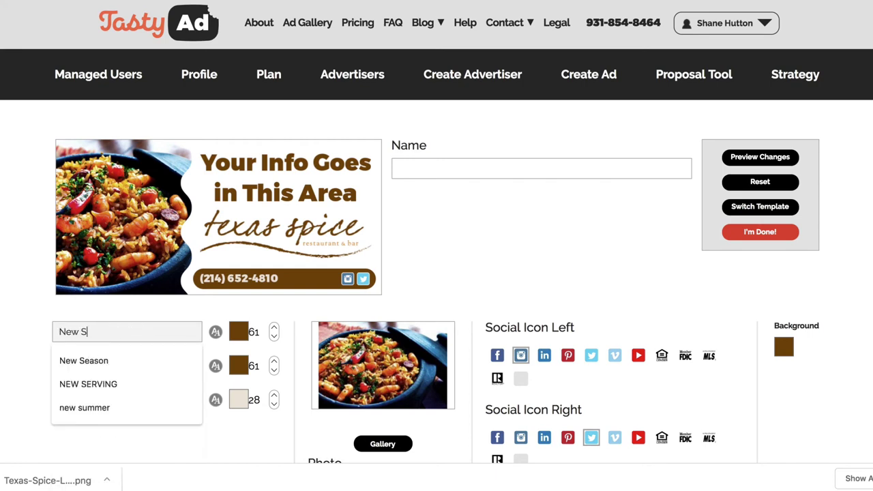
{"action": "type", "text": "hrimp"}
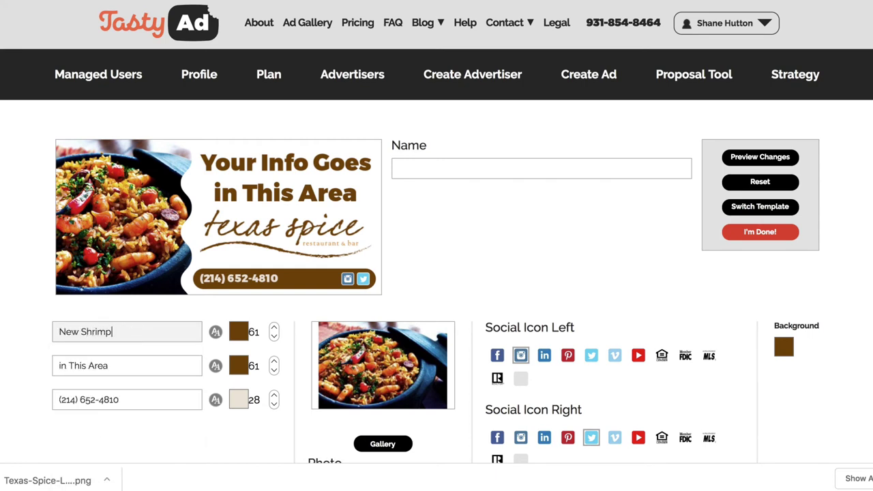
{"action": "triple_click", "coordinate": [101, 362]}
{"action": "type", "text": "Dishes!"}
{"action": "left_click", "coordinate": [25, 328]}
Color both headline lines Tangerine and preview the changes on the ad.
{"action": "left_click", "coordinate": [237, 330]}
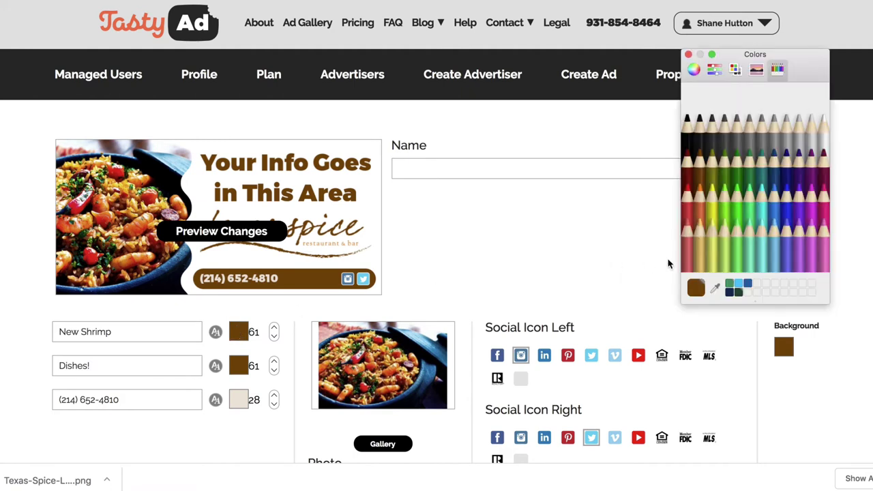
{"action": "left_click", "coordinate": [699, 195]}
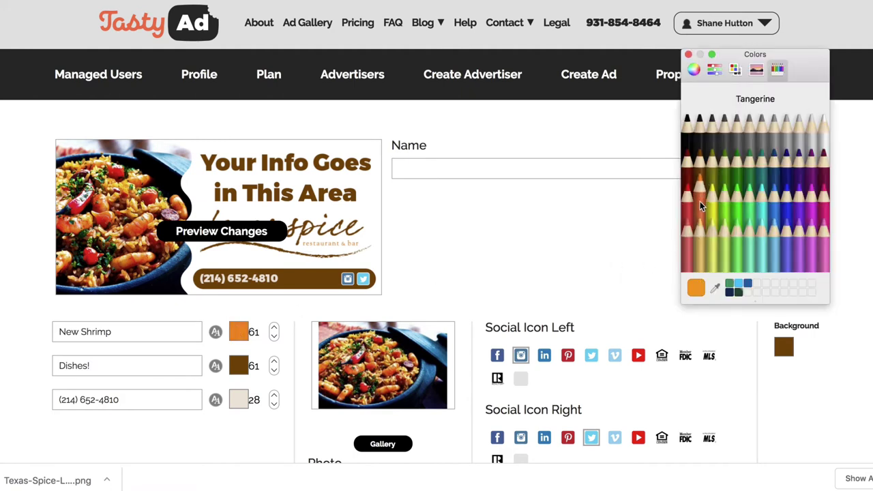
{"action": "left_click", "coordinate": [688, 54]}
{"action": "left_click", "coordinate": [244, 368]}
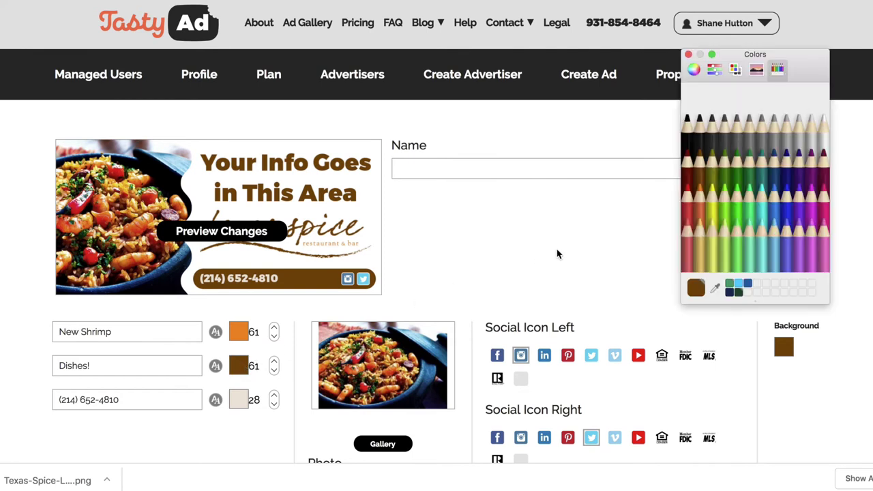
{"action": "left_click", "coordinate": [698, 198]}
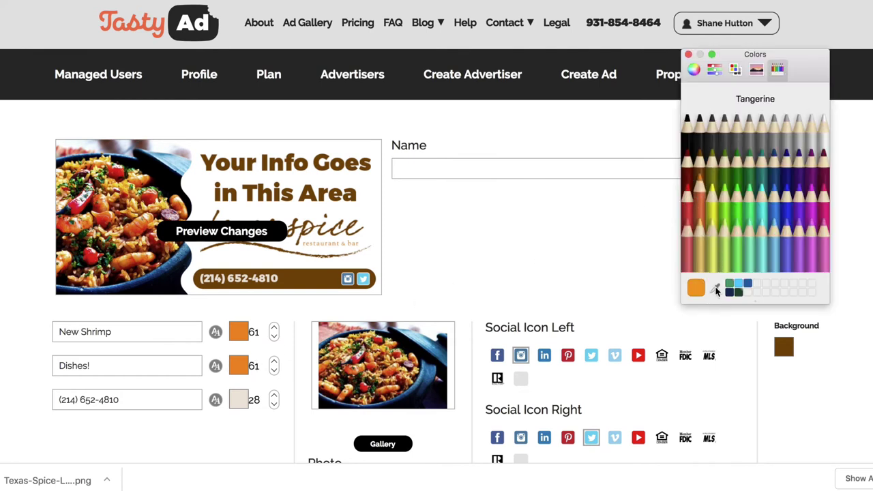
{"action": "left_click", "coordinate": [688, 54]}
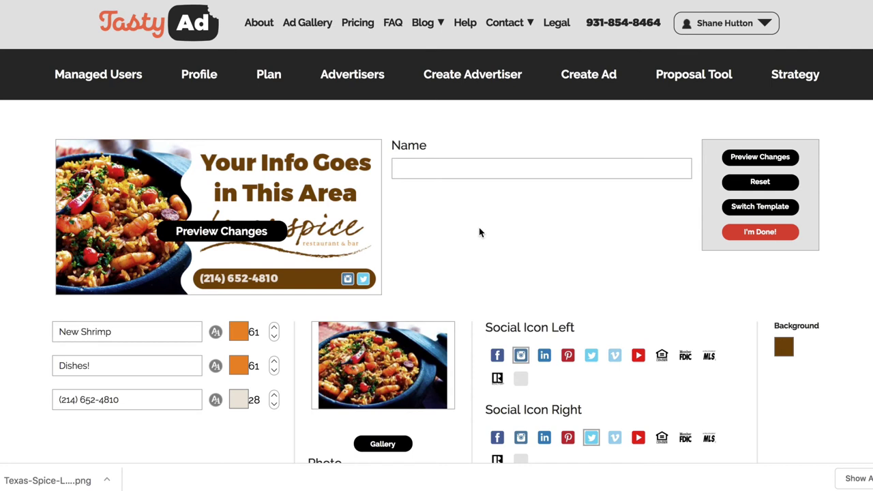
{"action": "left_click", "coordinate": [250, 236]}
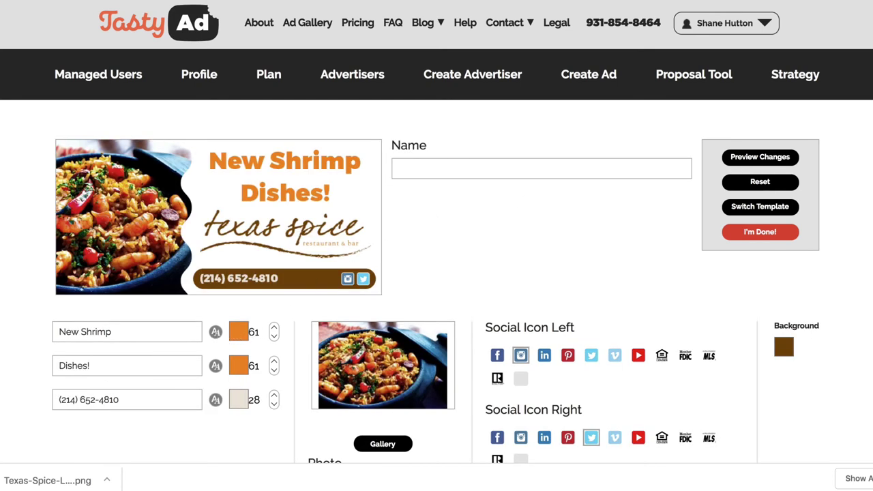
Set the font of the "New Shrimp" line to Abhaya Libre normal bold.
{"action": "scroll", "coordinate": [503, 205], "scroll_direction": "down", "scroll_amount": 2}
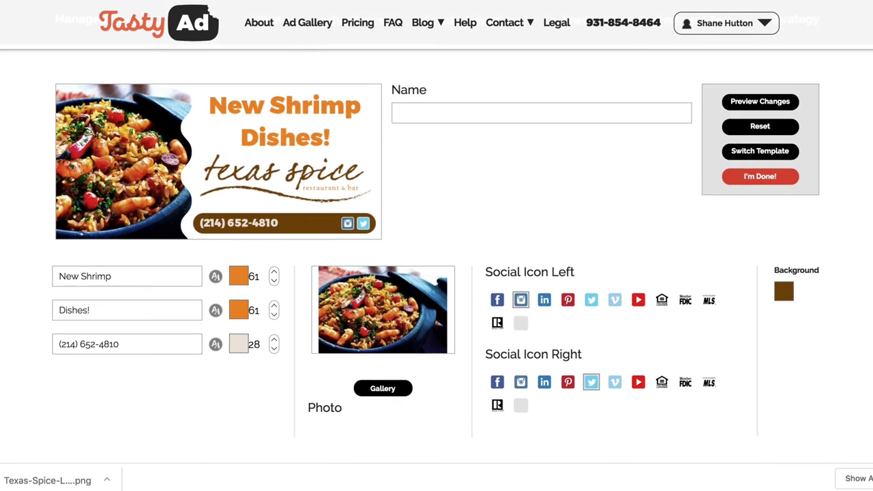
{"action": "left_click", "coordinate": [216, 246]}
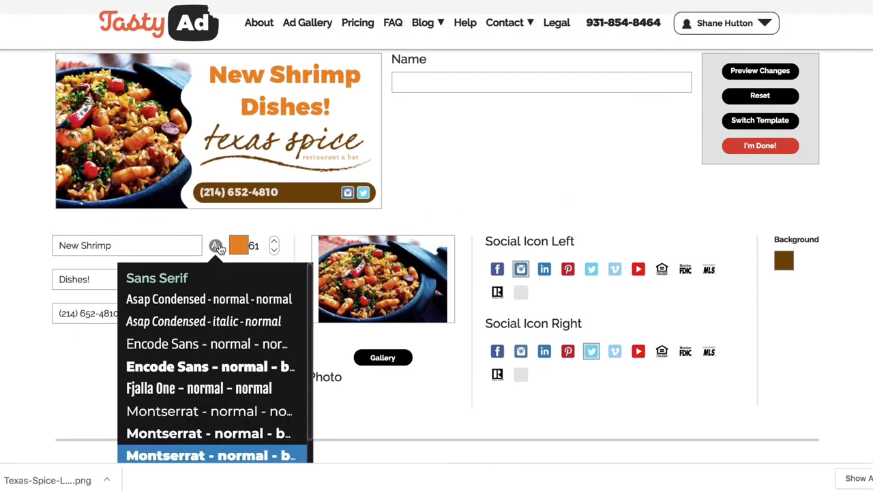
{"action": "left_click_drag", "start_coordinate": [307, 287], "coordinate": [313, 460]}
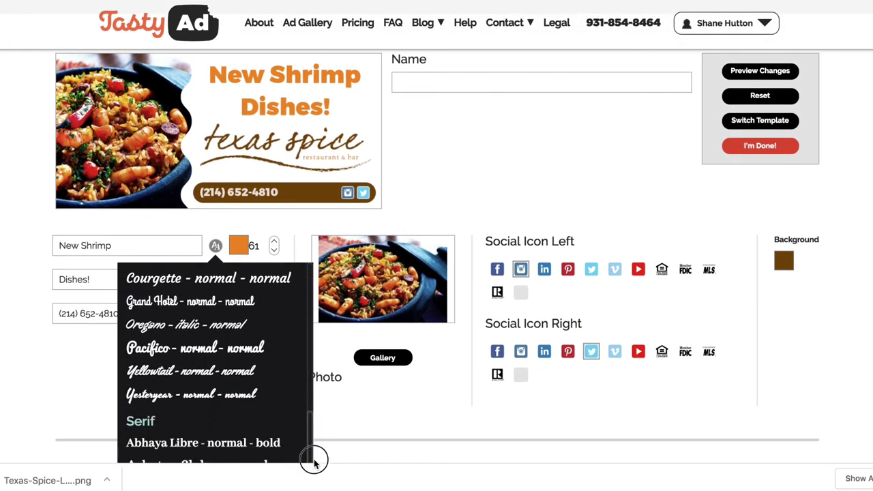
{"action": "left_click", "coordinate": [273, 445]}
Set the font of the "Dishes!" line to Arbutus Slab normal.
{"action": "scroll", "coordinate": [782, 245], "scroll_direction": "down", "scroll_amount": 1}
{"action": "left_click", "coordinate": [215, 214]}
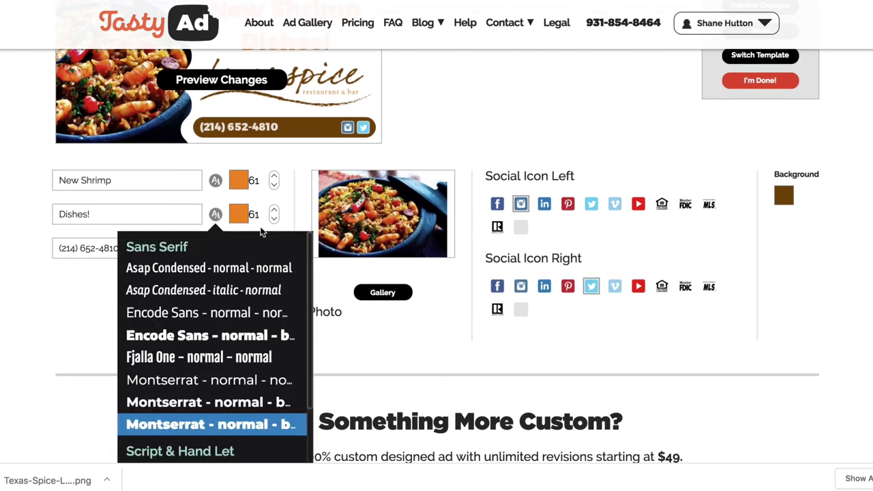
{"action": "left_click_drag", "start_coordinate": [310, 272], "coordinate": [324, 448]}
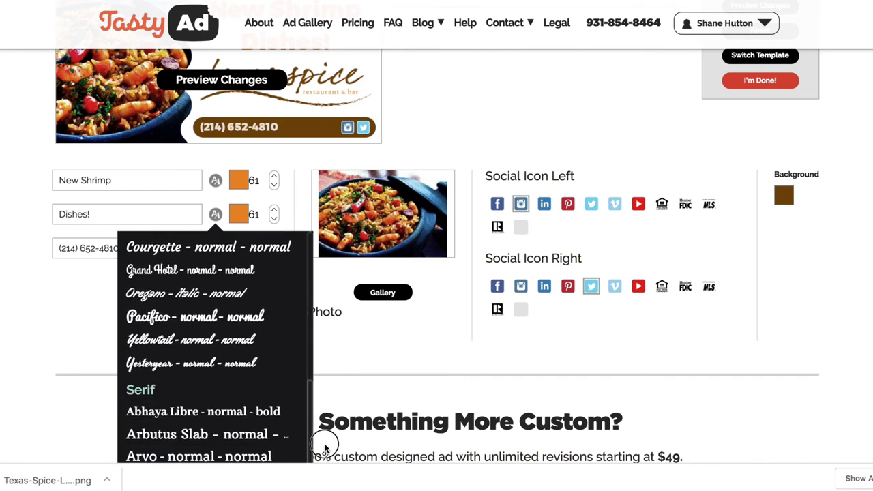
{"action": "left_click", "coordinate": [264, 437]}
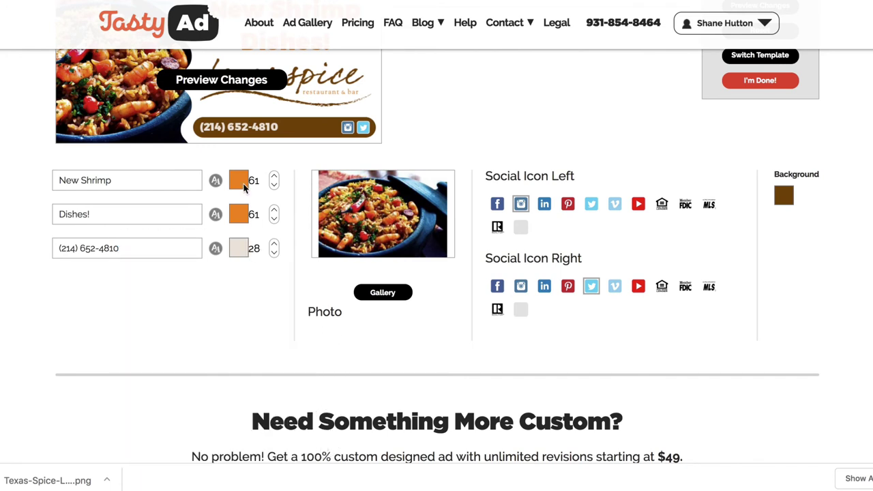
Set the font of the "New Shrimp" line to Arbutus Slab normal and preview the ad.
{"action": "left_click", "coordinate": [215, 180]}
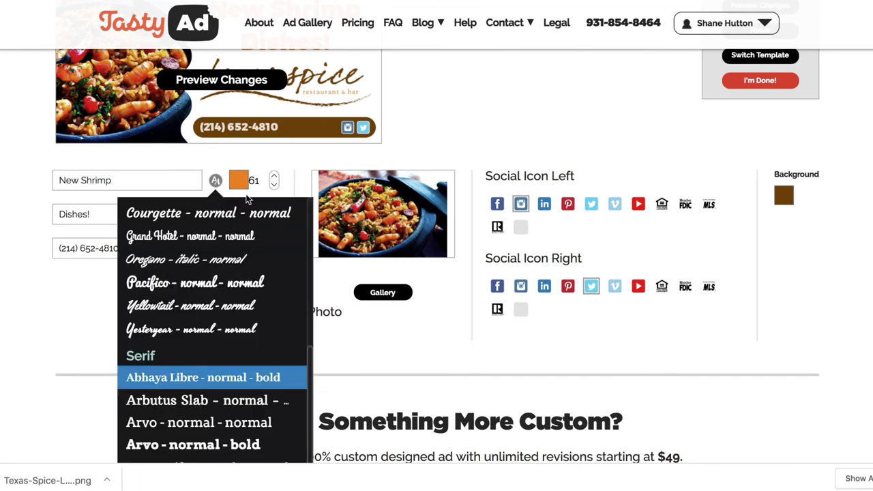
{"action": "left_click", "coordinate": [229, 403]}
{"action": "left_click", "coordinate": [253, 82]}
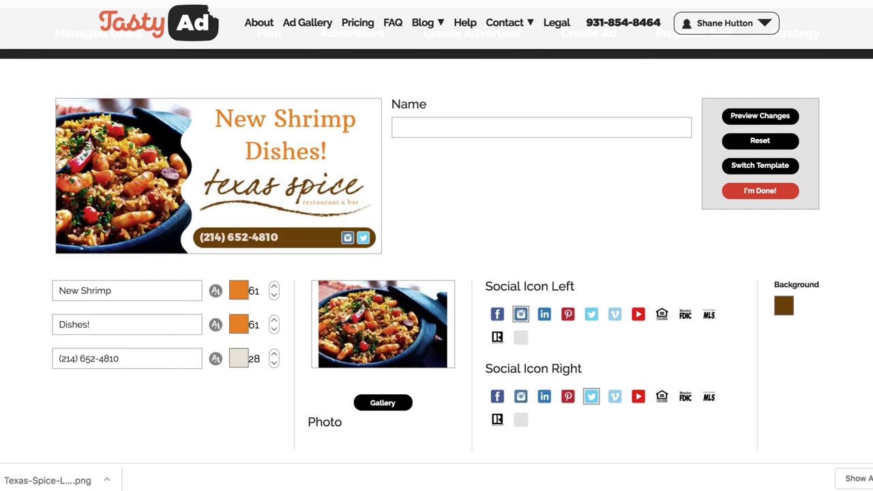
Increase the font size of the "New Shrimp" line to 77 and the "Dishes!" line to 75.
{"action": "double_click", "coordinate": [275, 288]}
{"action": "left_click", "coordinate": [275, 288]}
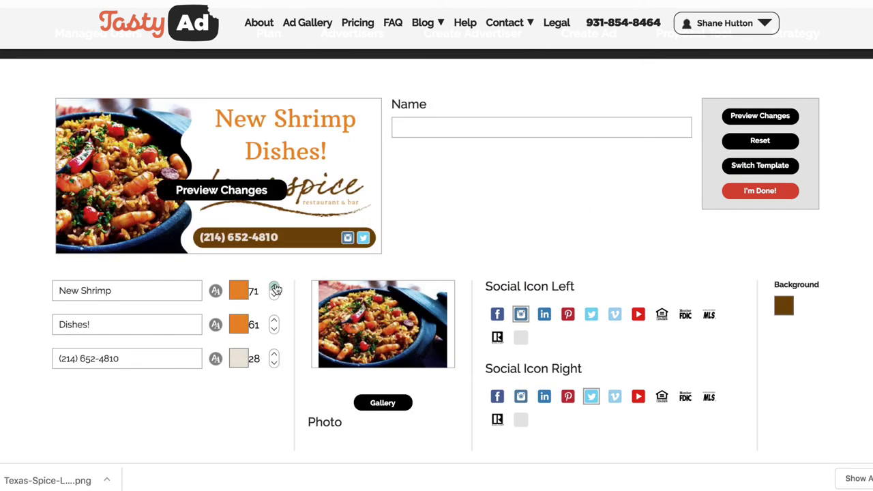
{"action": "left_click", "coordinate": [275, 322]}
{"action": "left_click", "coordinate": [275, 322]}
Change the ad's background color to Tangerine.
{"action": "left_click", "coordinate": [783, 307]}
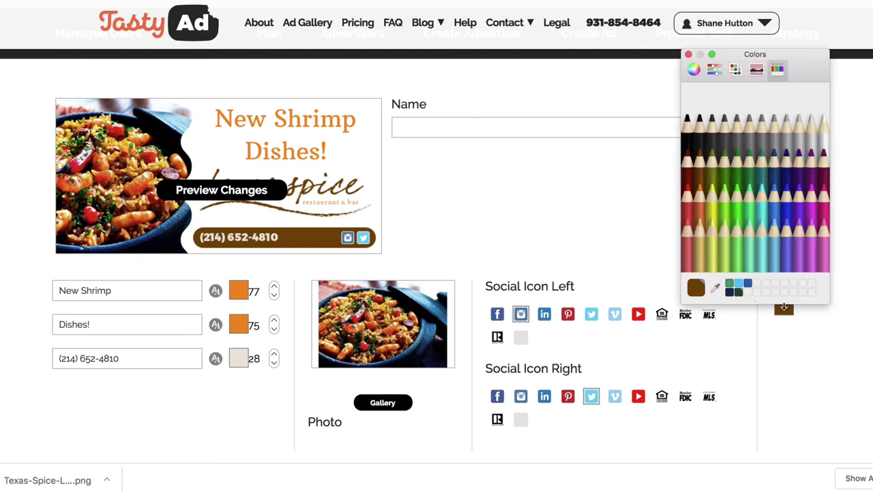
{"action": "left_click", "coordinate": [702, 217]}
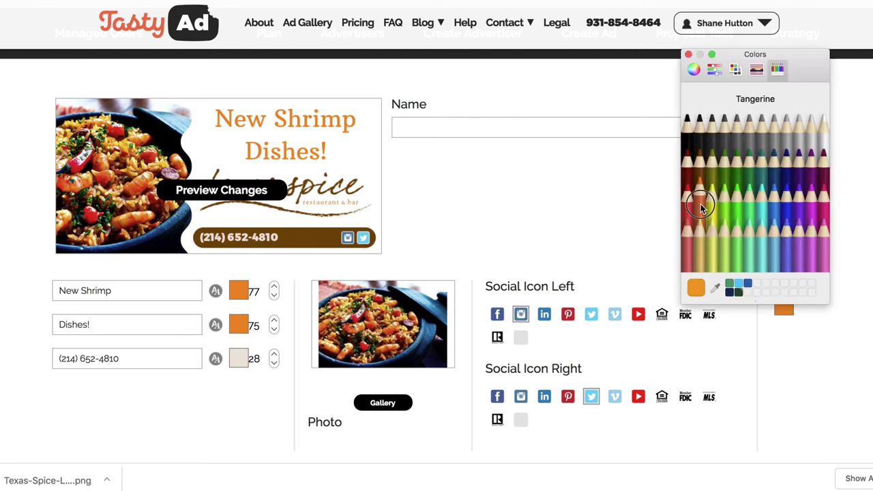
{"action": "left_click", "coordinate": [688, 54]}
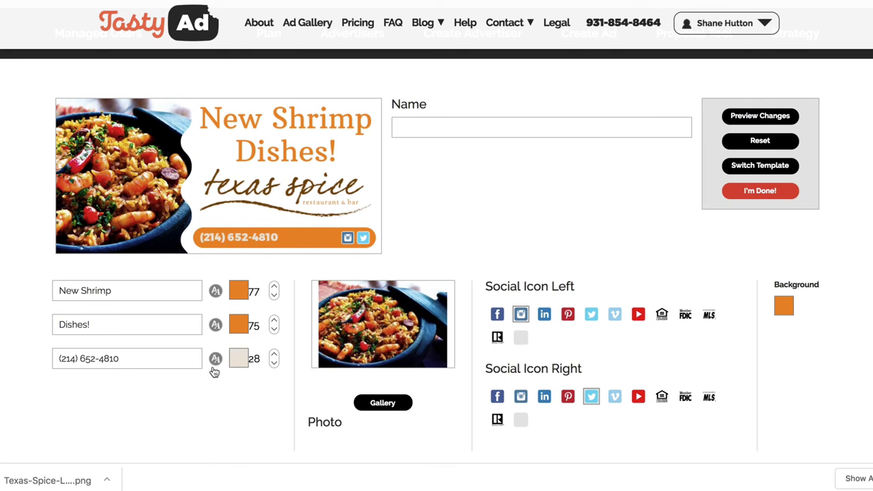
Recolor the phone number line with the dark brown sampled from the Texas Spice logo in the ad preview.
{"action": "left_click", "coordinate": [239, 360]}
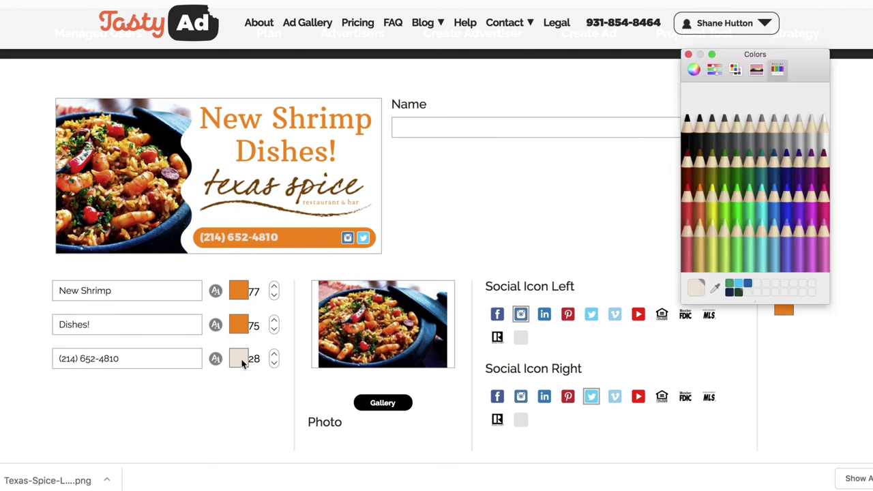
{"action": "left_click", "coordinate": [716, 288]}
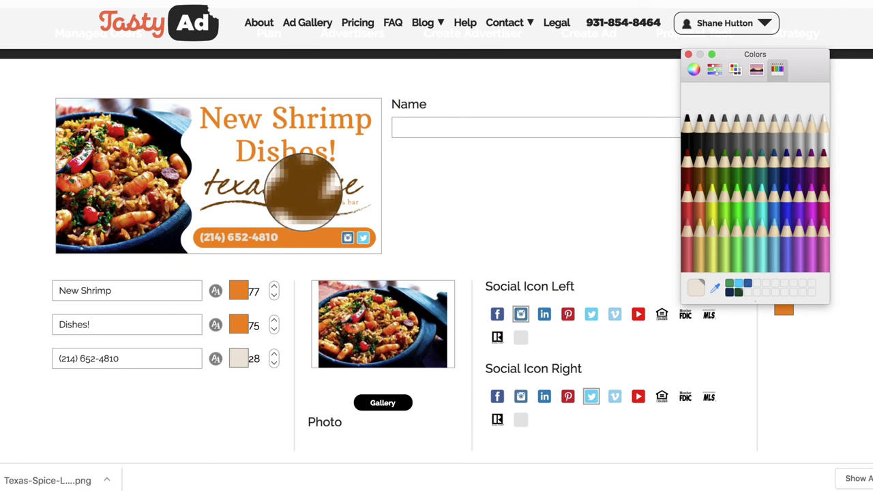
{"action": "left_click", "coordinate": [304, 191]}
{"action": "left_click", "coordinate": [688, 54]}
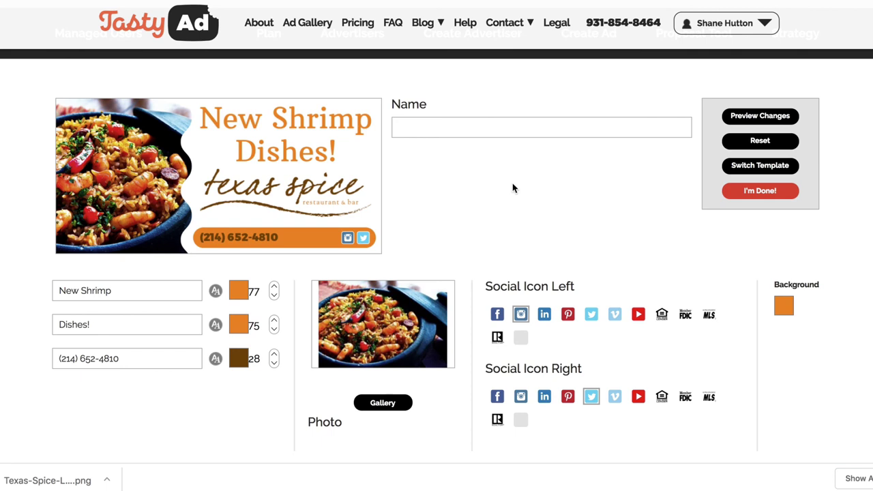
Name the ad "TS Ad 1" and submit the finished design.
{"action": "left_click", "coordinate": [452, 125]}
{"action": "type", "text": "TS Ad 1"}
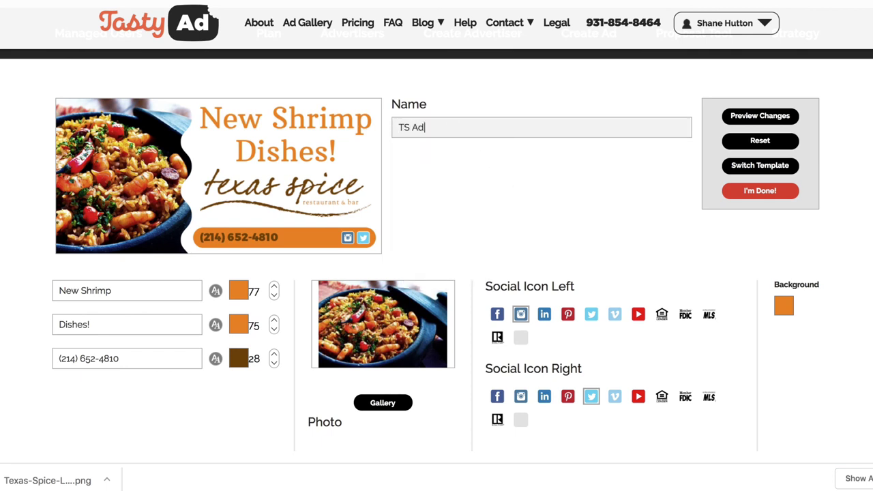
{"action": "left_click", "coordinate": [777, 195]}
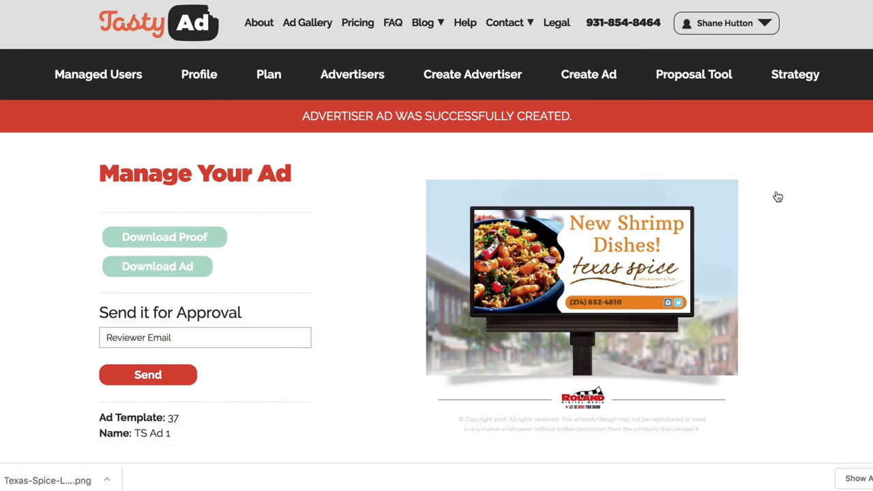
{"action": "scroll", "coordinate": [437, 241], "scroll_direction": "down", "scroll_amount": 2}
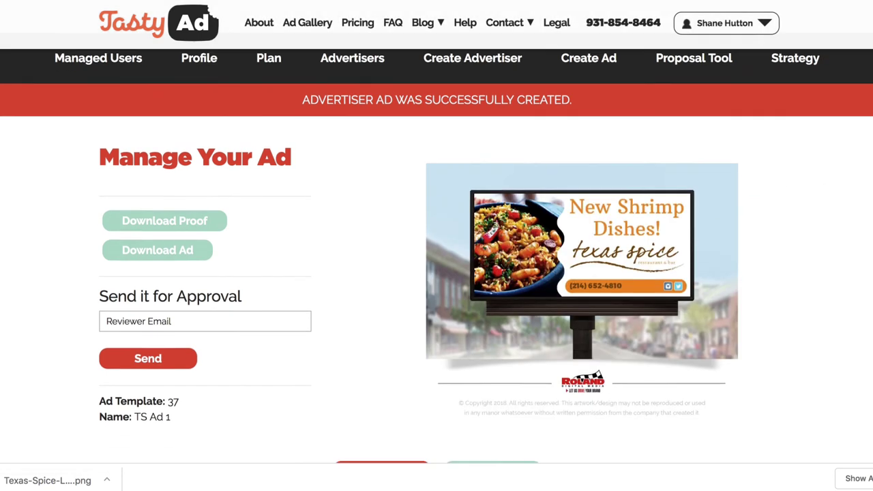